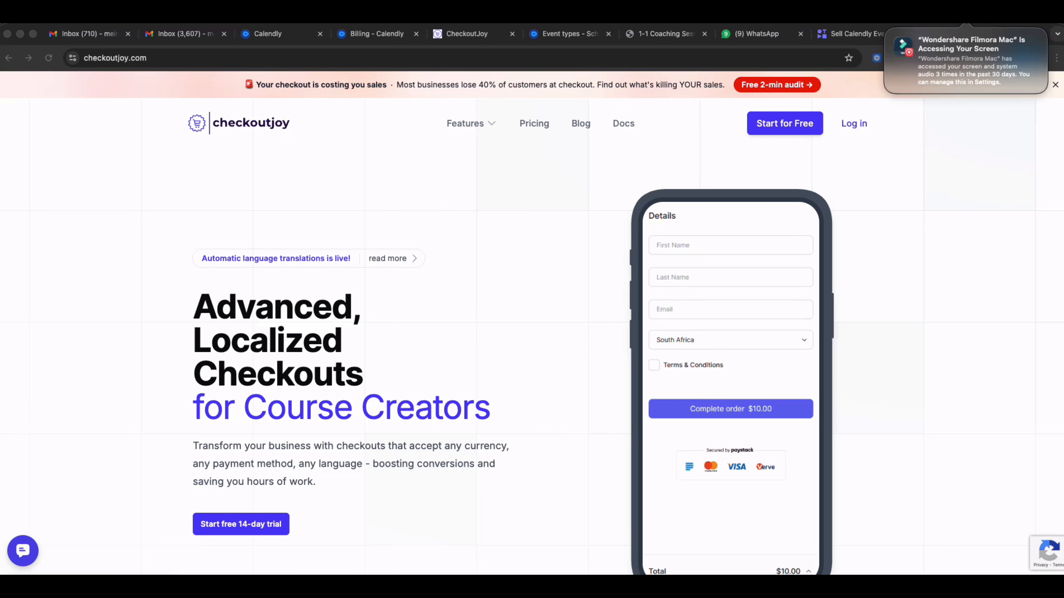
Step: Look over the CheckoutJoy home page, the available payment processors, the checkout editor and the Calendly booking page
{"action": "scroll", "coordinate": [712, 293], "scroll_direction": "down", "scroll_amount": 2}
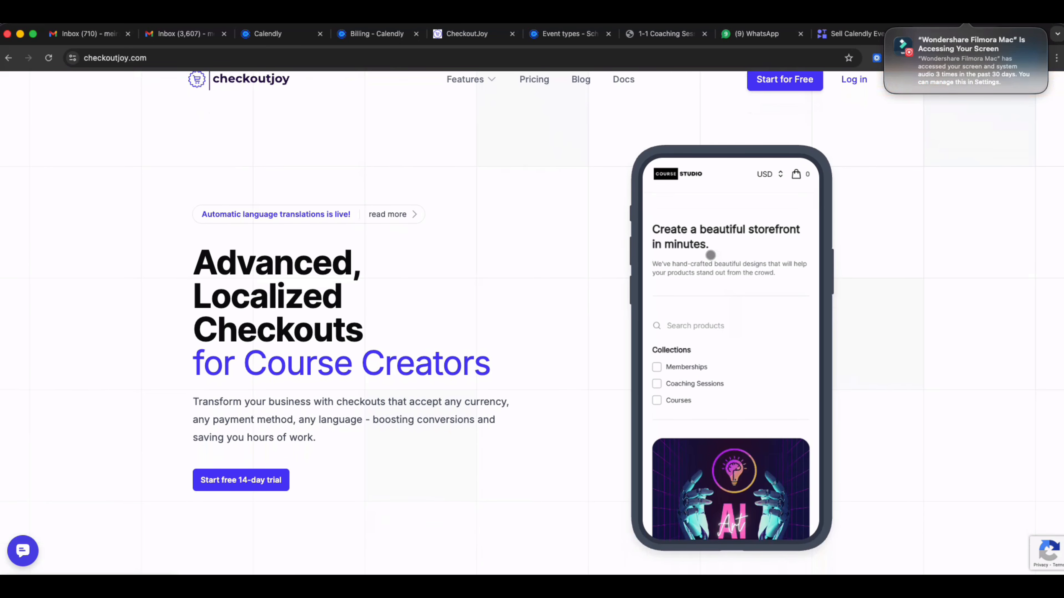
{"action": "scroll", "coordinate": [710, 254], "scroll_direction": "down", "scroll_amount": 5}
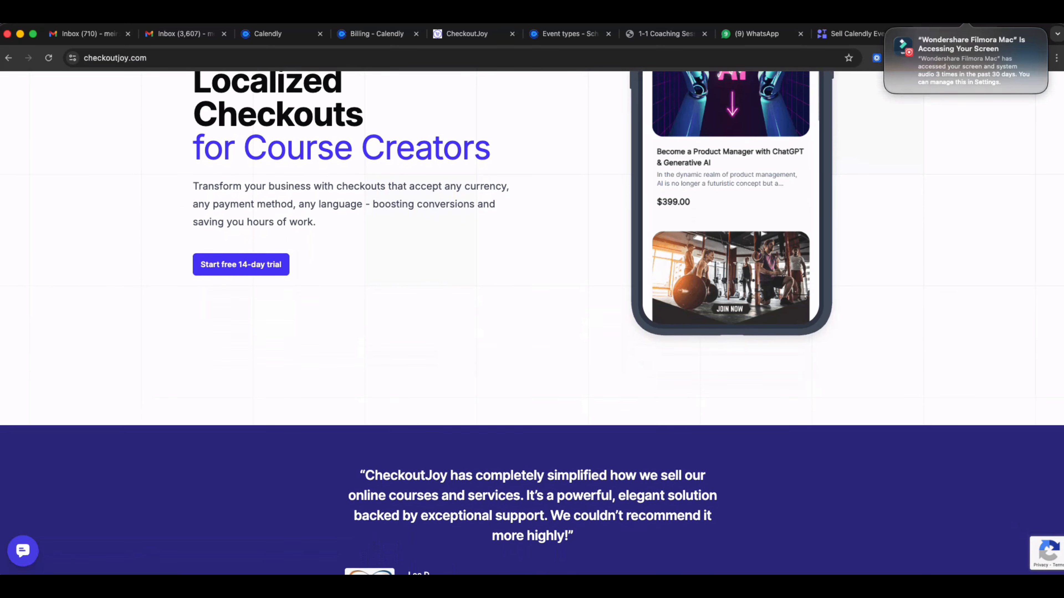
{"action": "scroll", "coordinate": [532, 322], "scroll_direction": "down", "scroll_amount": 7}
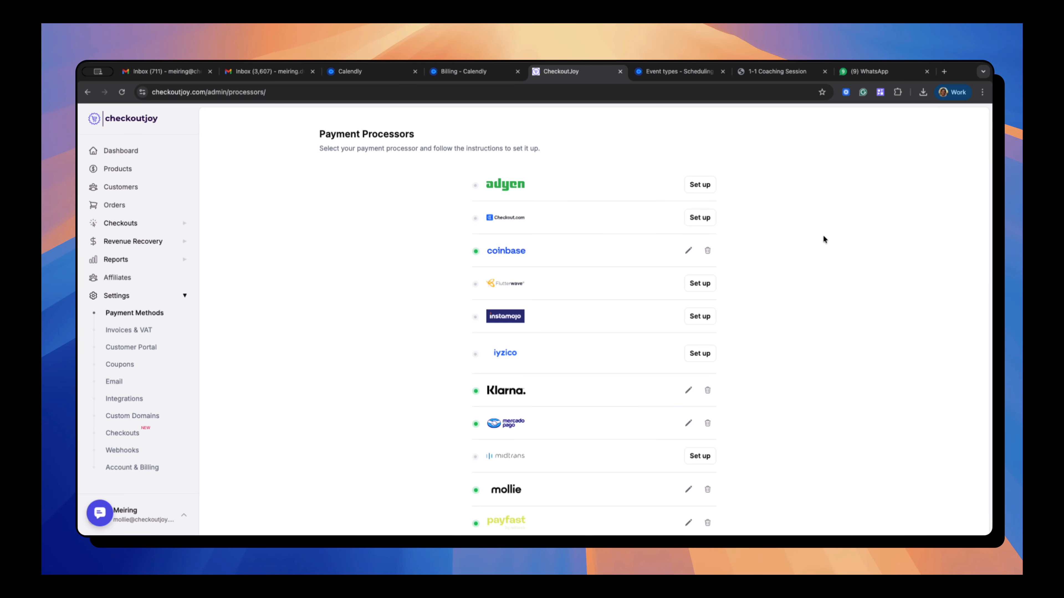
{"action": "scroll", "coordinate": [823, 236], "scroll_direction": "down", "scroll_amount": 2}
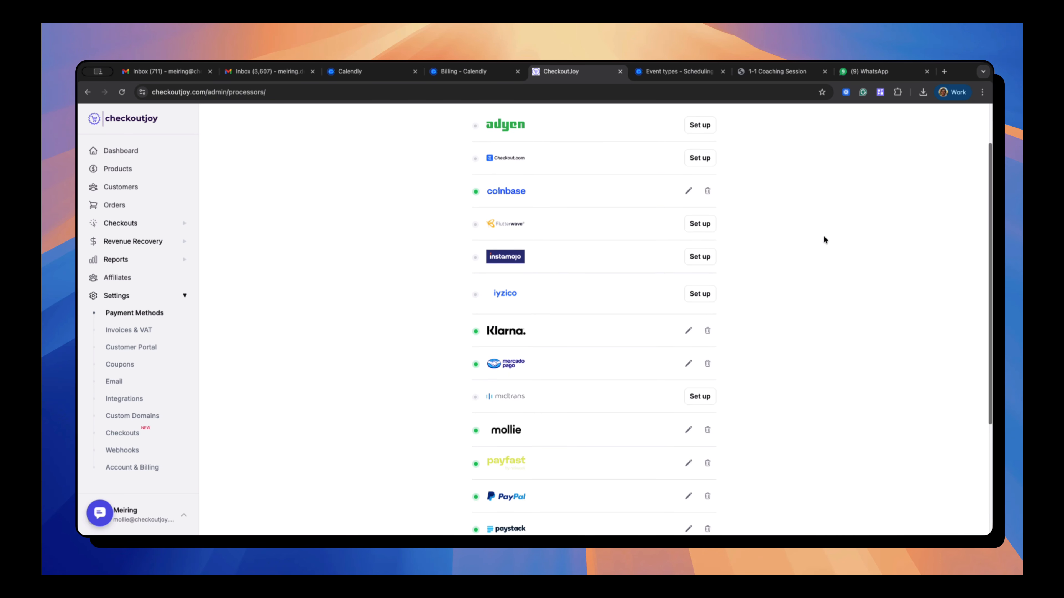
{"action": "scroll", "coordinate": [785, 247], "scroll_direction": "down", "scroll_amount": 2}
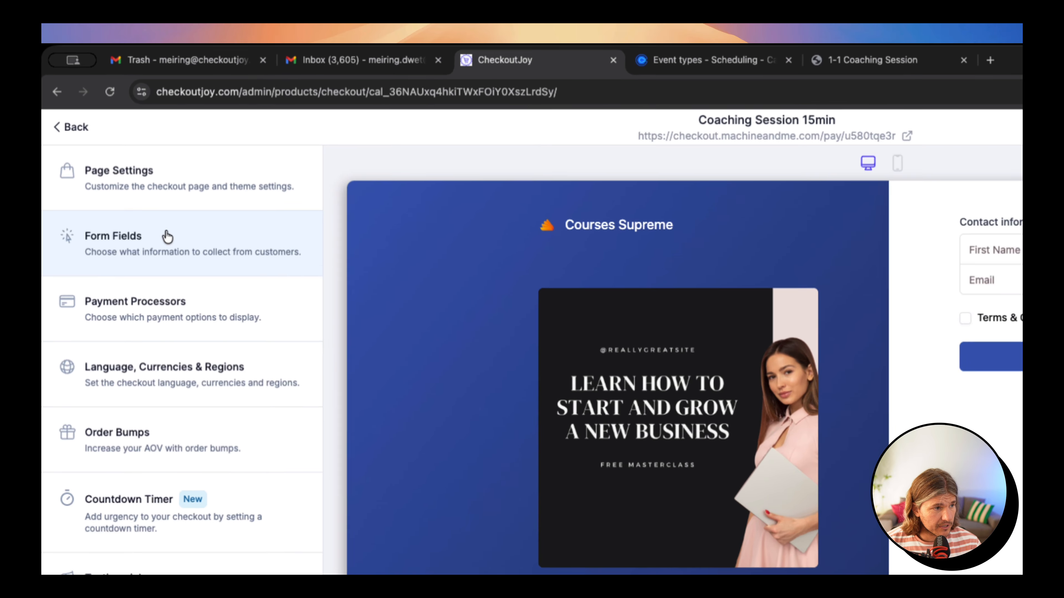
{"action": "left_click", "coordinate": [129, 178]}
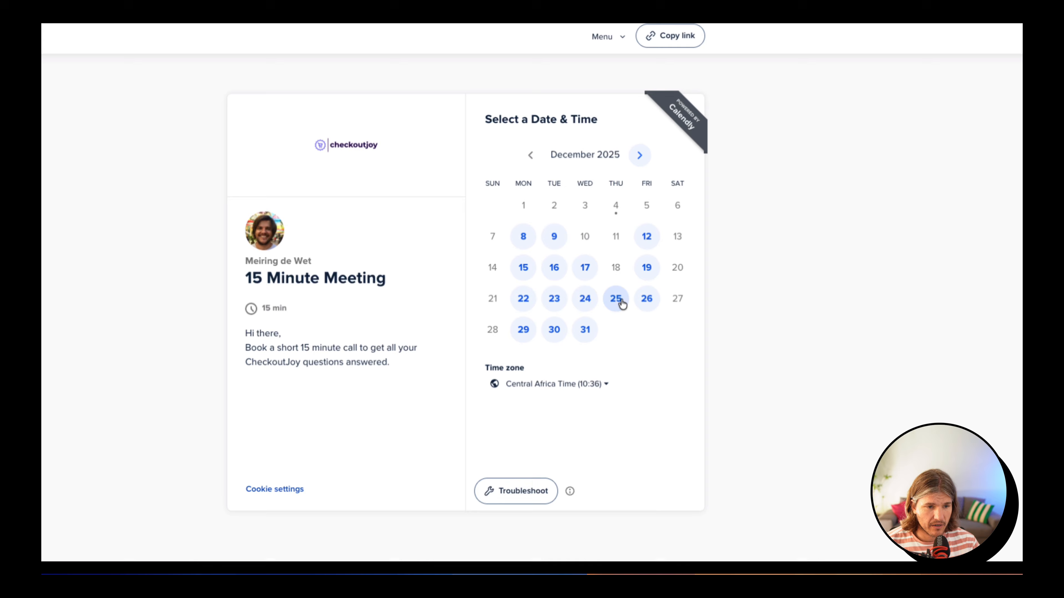
{"action": "left_click", "coordinate": [672, 331]}
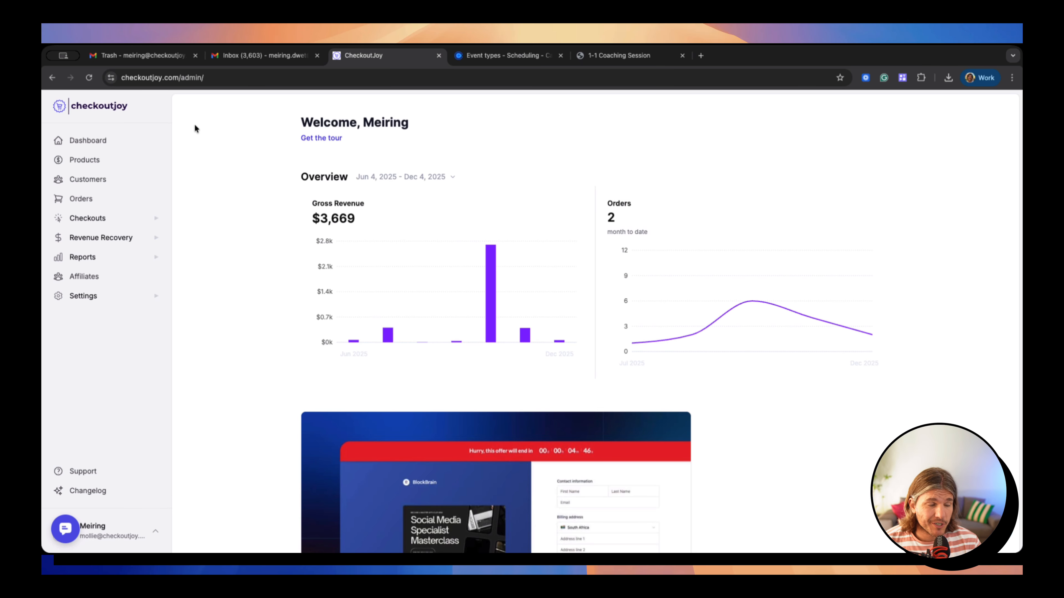
Step: Open the Calendly integration in the CheckoutJoy settings and connect the Calendly account
{"action": "left_click", "coordinate": [83, 296]}
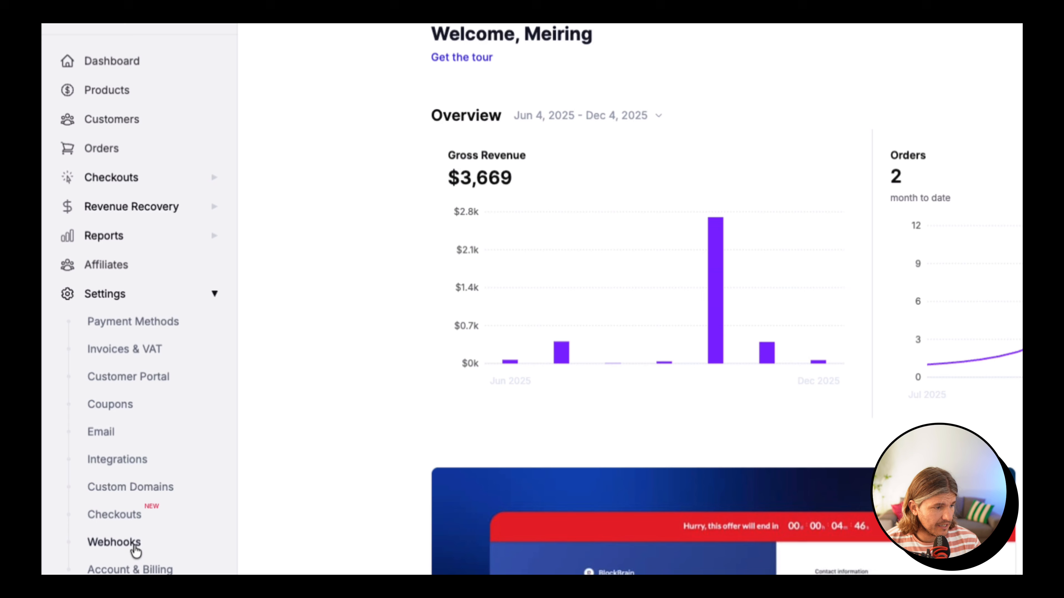
{"action": "scroll", "coordinate": [131, 498], "scroll_direction": "down", "scroll_amount": 2}
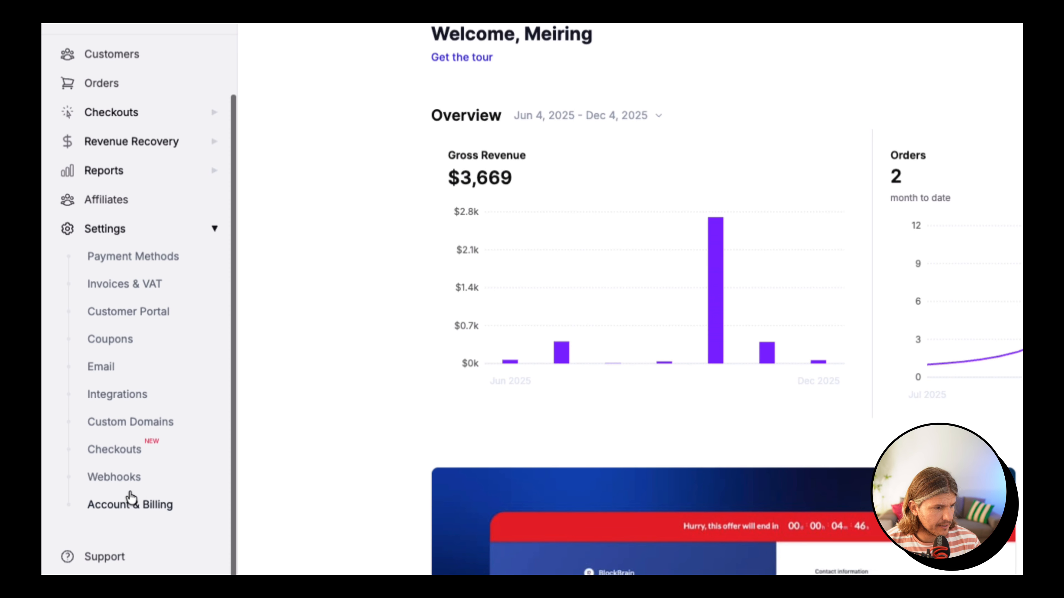
{"action": "left_click", "coordinate": [121, 394]}
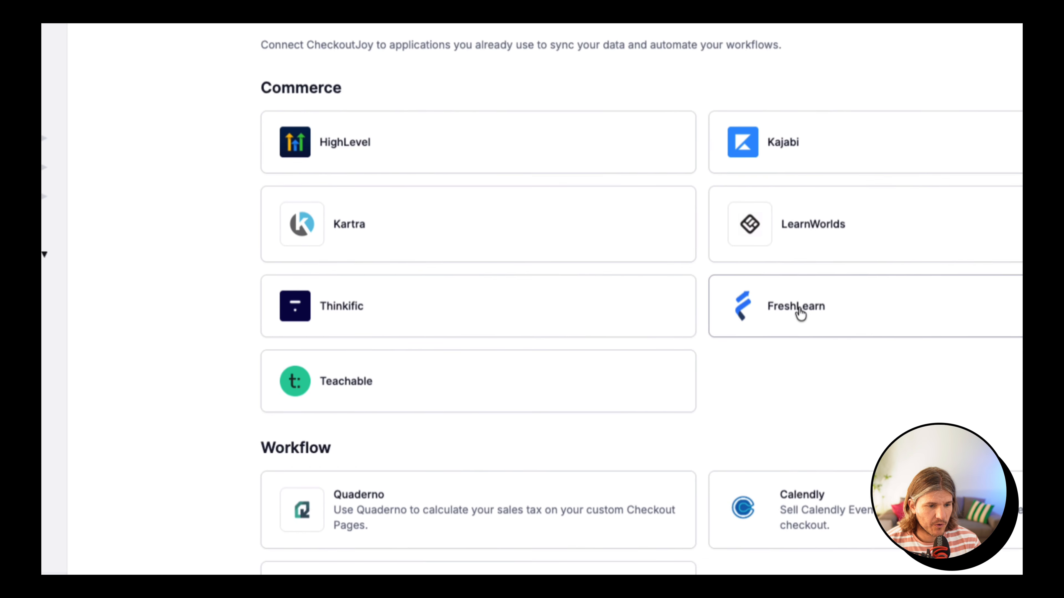
{"action": "scroll", "coordinate": [800, 314], "scroll_direction": "down", "scroll_amount": 3}
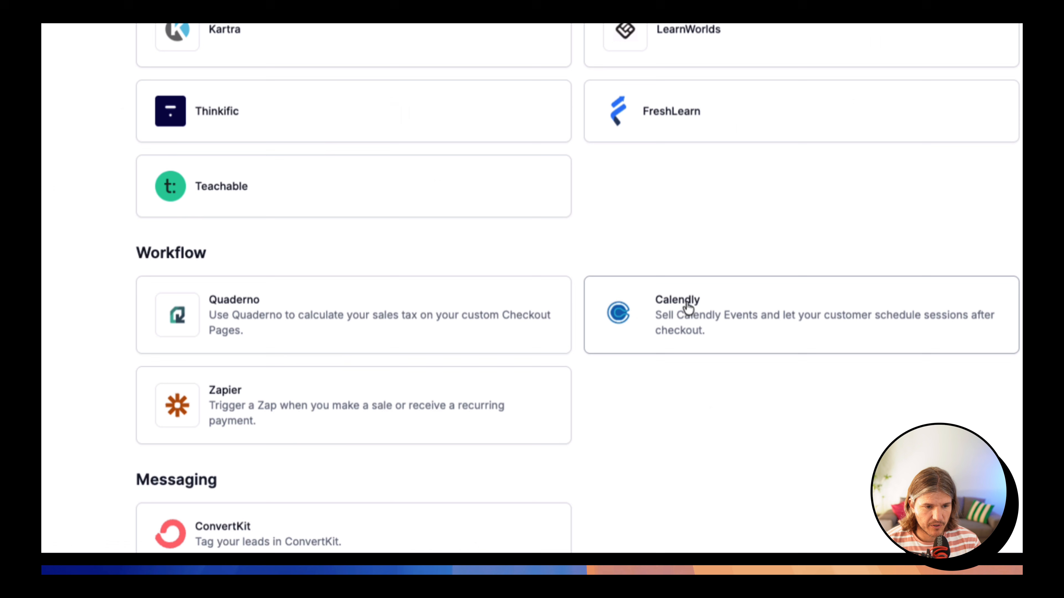
{"action": "left_click", "coordinate": [688, 309]}
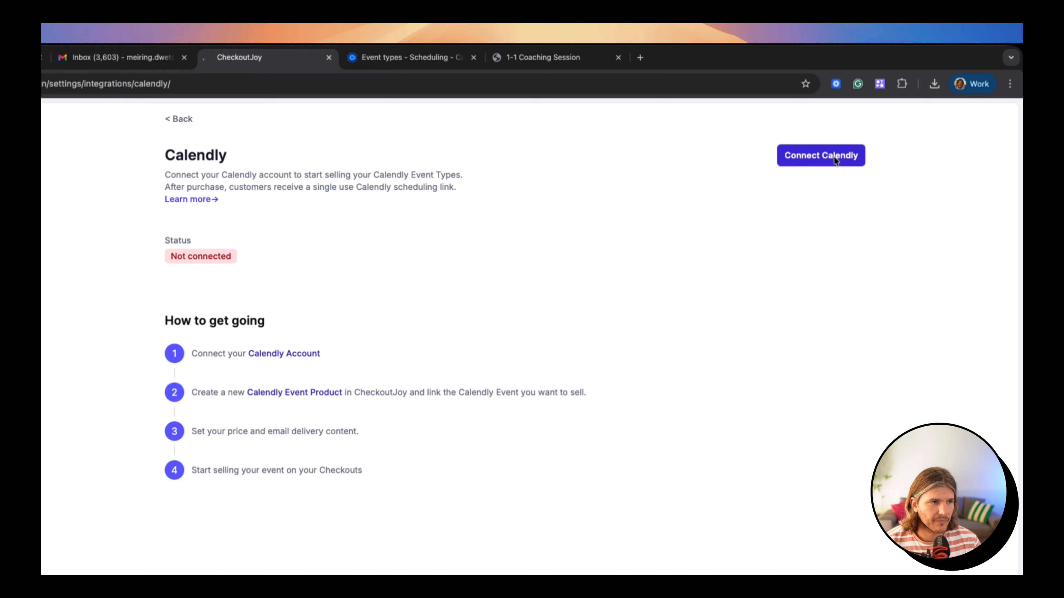
{"action": "left_click", "coordinate": [835, 159]}
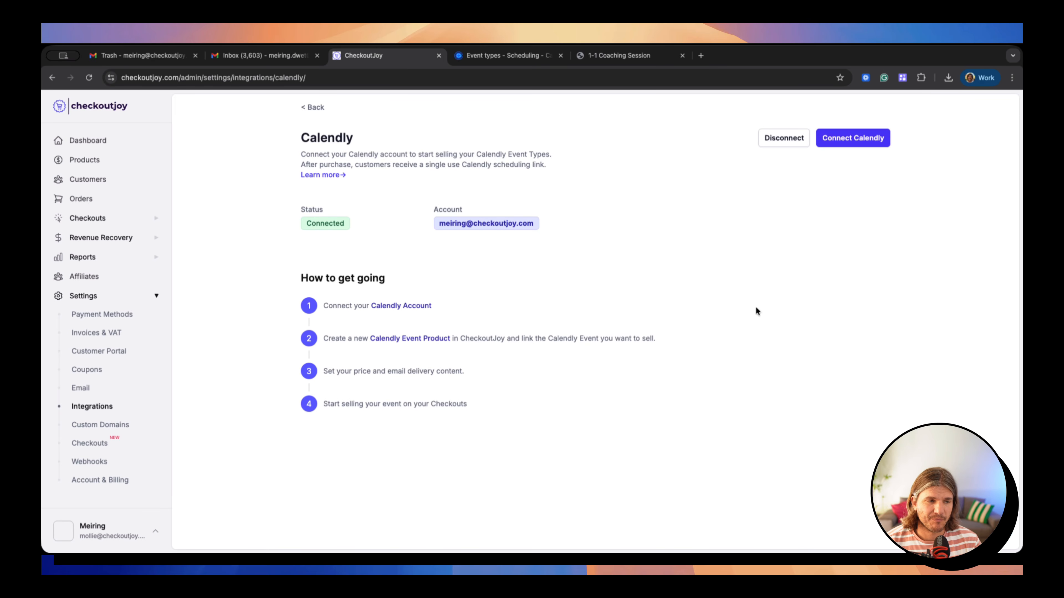
Step: Review the event types on Calendly's Scheduling page and return to the CheckoutJoy integration page
{"action": "left_click", "coordinate": [509, 58]}
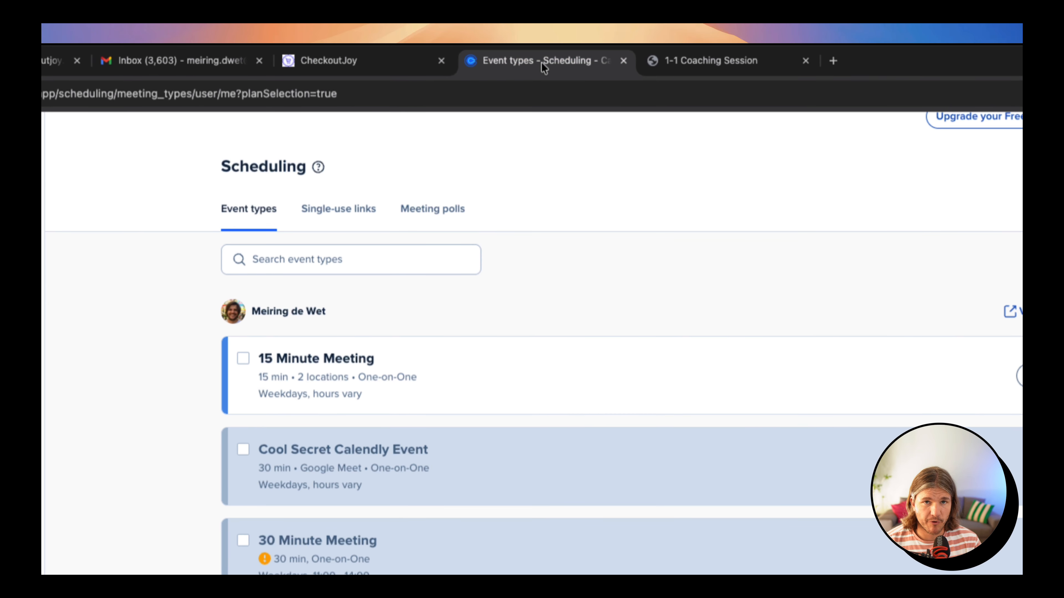
{"action": "left_click", "coordinate": [404, 64]}
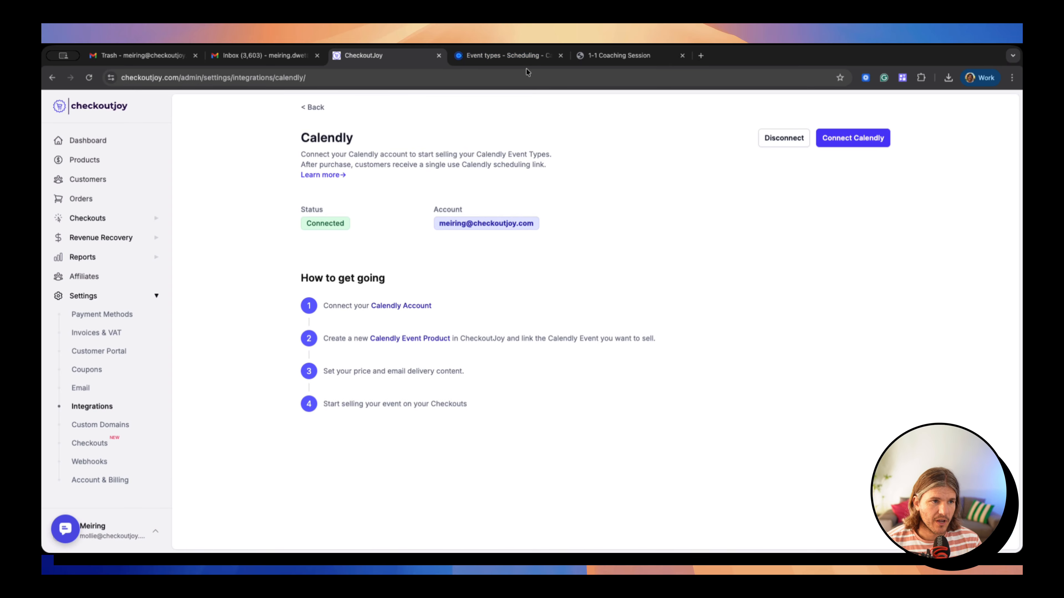
{"action": "left_click", "coordinate": [521, 56]}
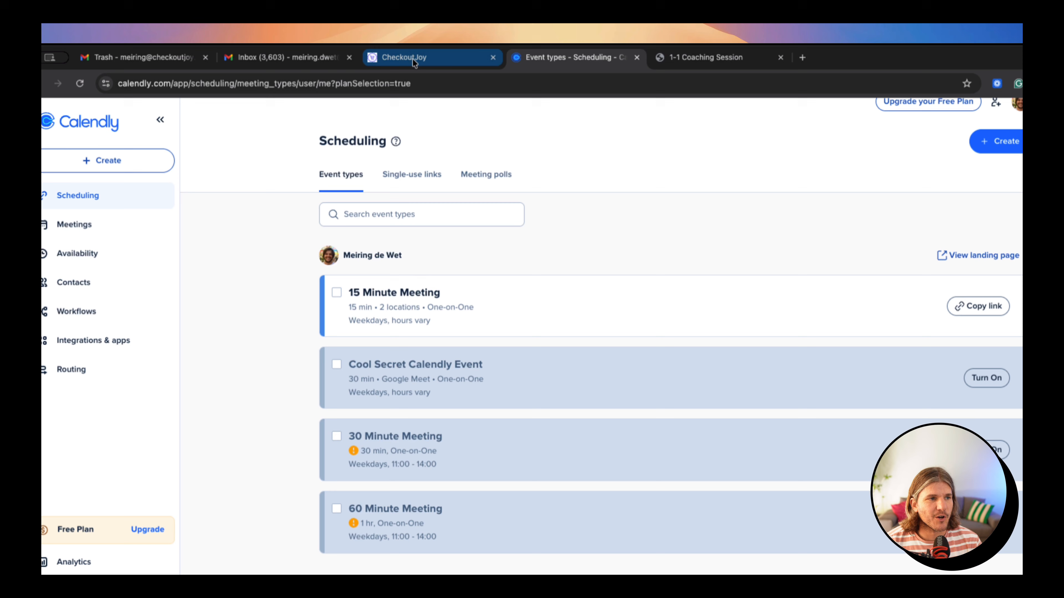
{"action": "left_click", "coordinate": [371, 57]}
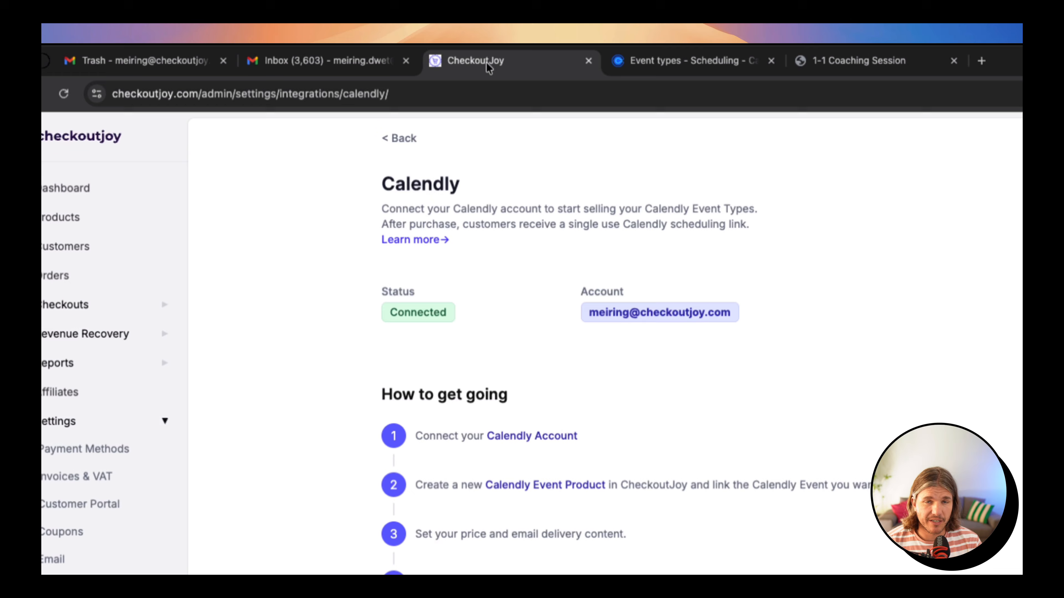
Step: Start a new Calendly Event product in Products and name it "Coaching Session 15min"
{"action": "left_click", "coordinate": [79, 222]}
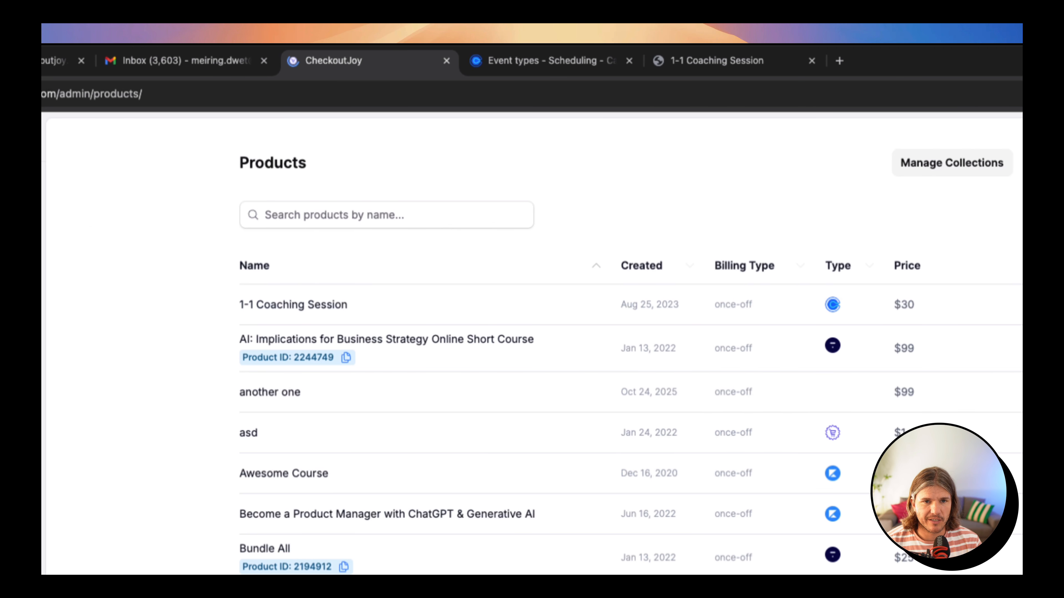
{"action": "left_click", "coordinate": [1057, 167]}
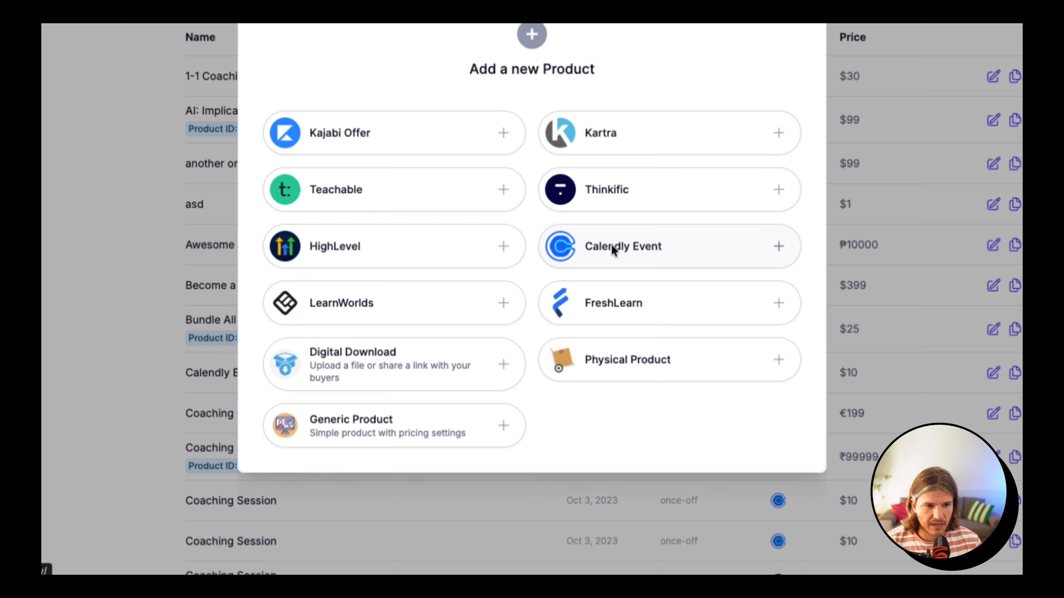
{"action": "left_click", "coordinate": [565, 297]}
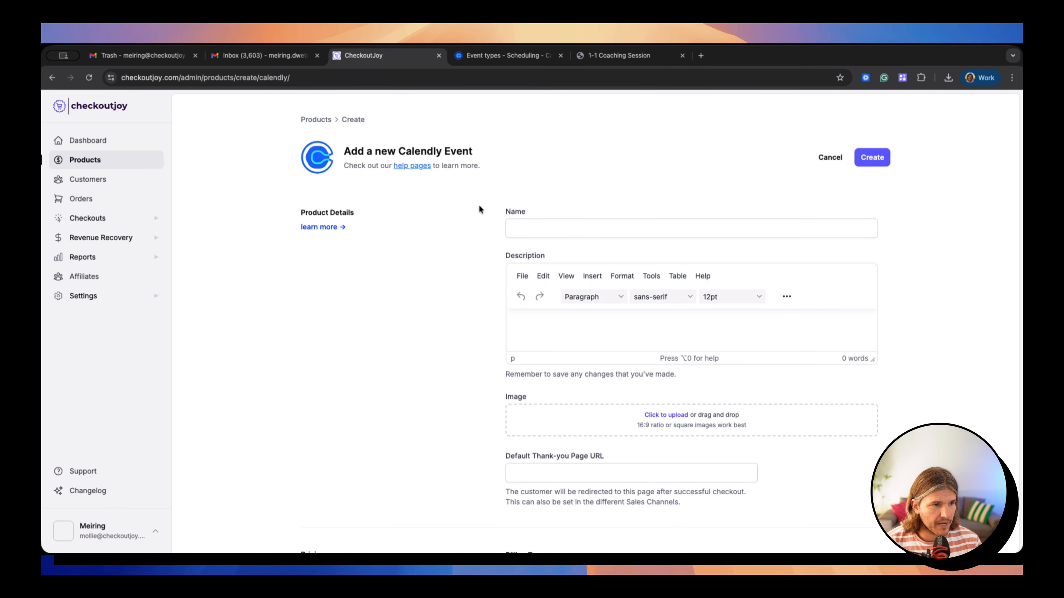
{"action": "left_click", "coordinate": [520, 225]}
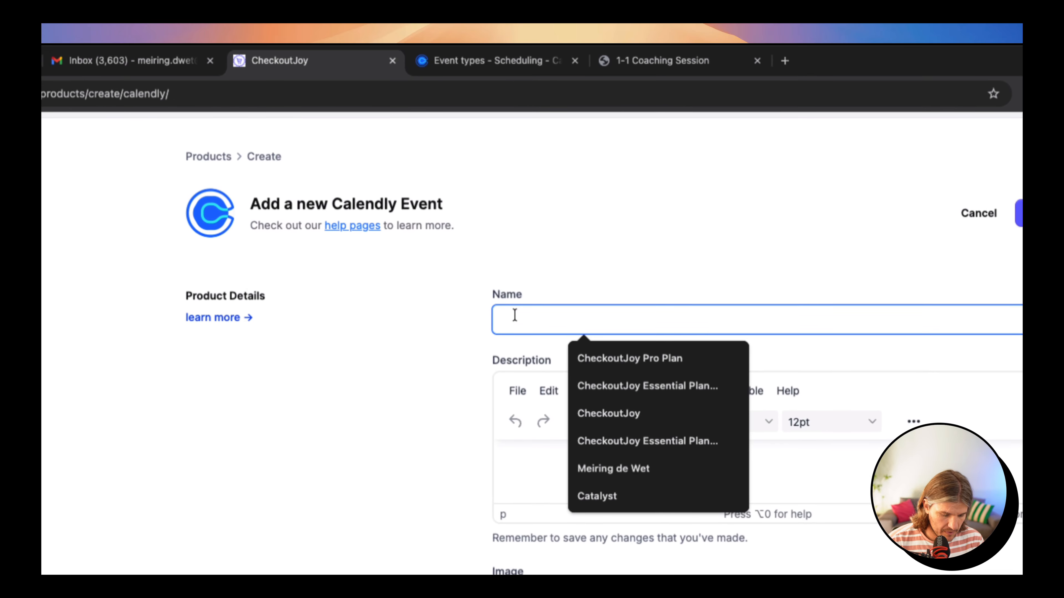
{"action": "type", "text": "Coaching S"}
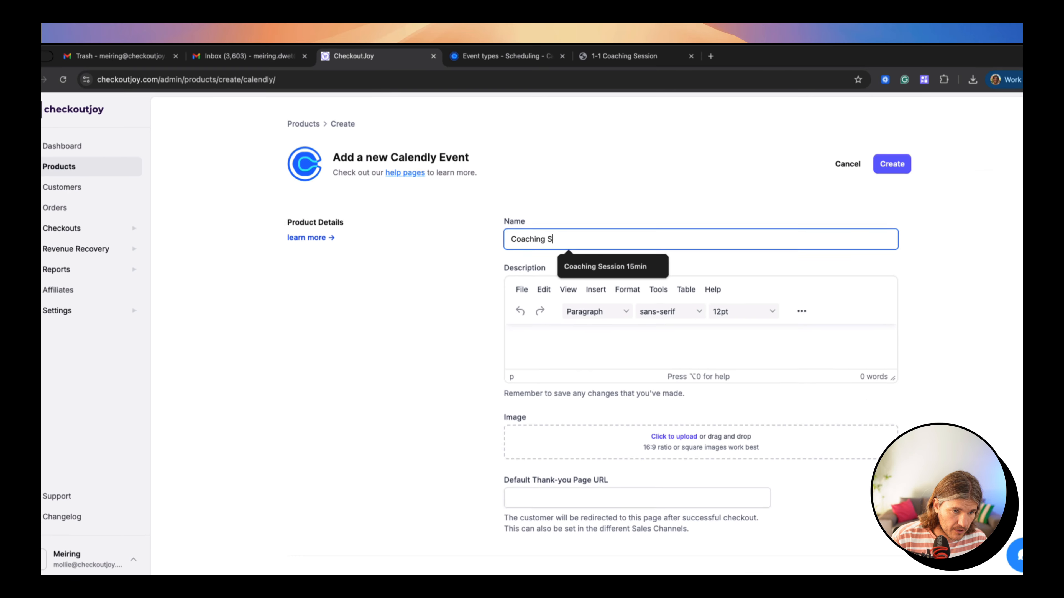
{"action": "type", "text": "ession"}
{"action": "key", "text": "Down"}
{"action": "key", "text": "Return"}
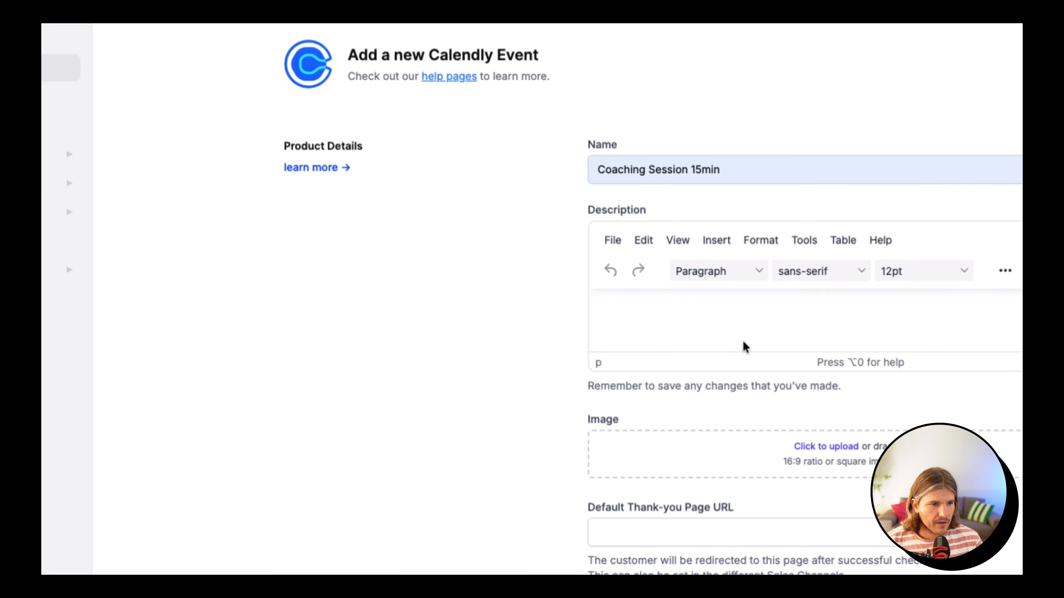
{"action": "scroll", "coordinate": [714, 403], "scroll_direction": "down", "scroll_amount": 1}
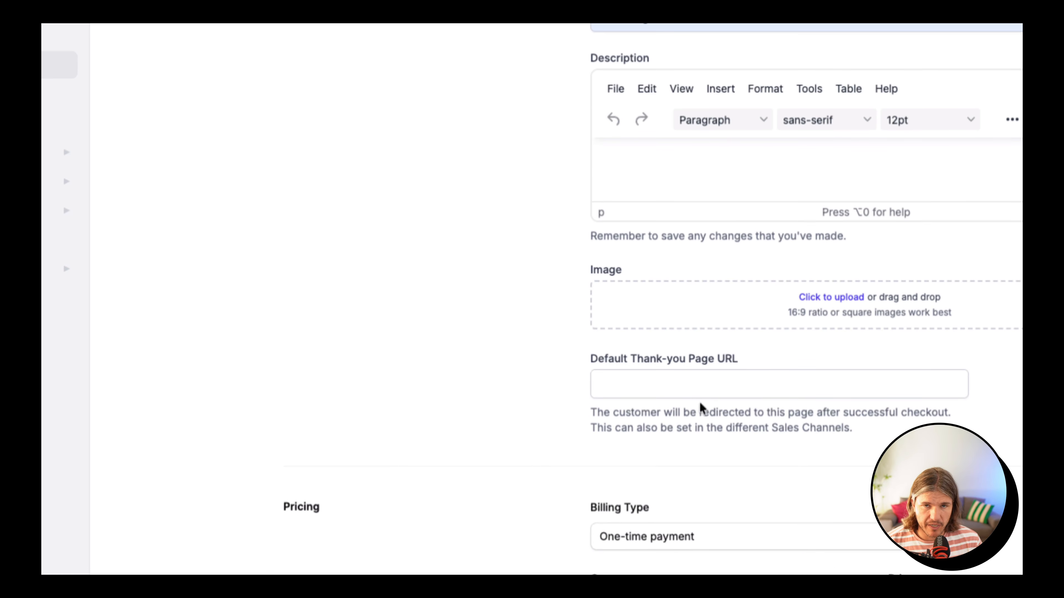
{"action": "left_click_drag", "start_coordinate": [596, 363], "coordinate": [771, 375]}
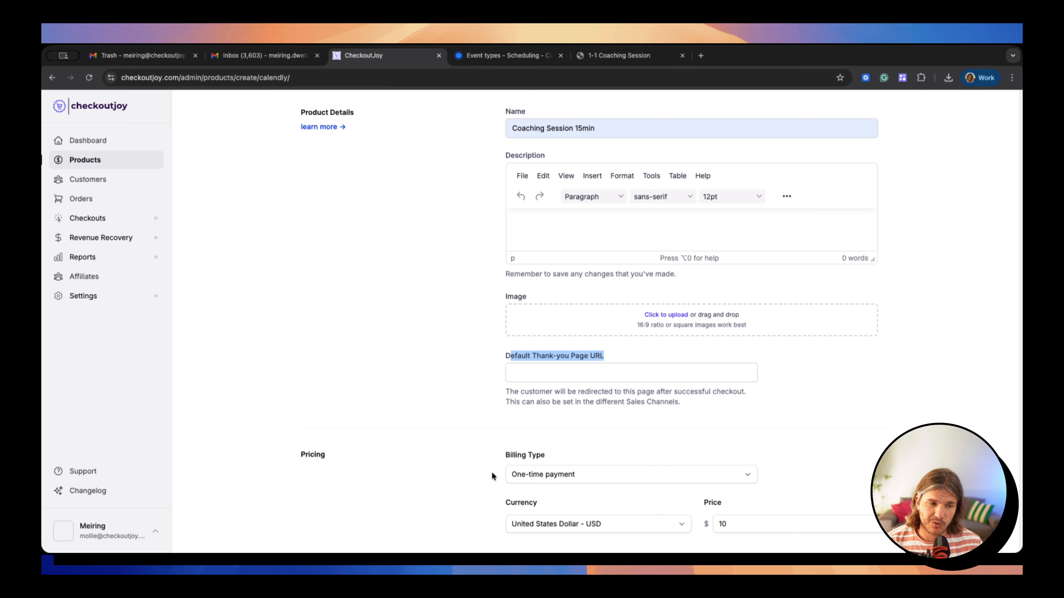
{"action": "left_click", "coordinate": [565, 371]}
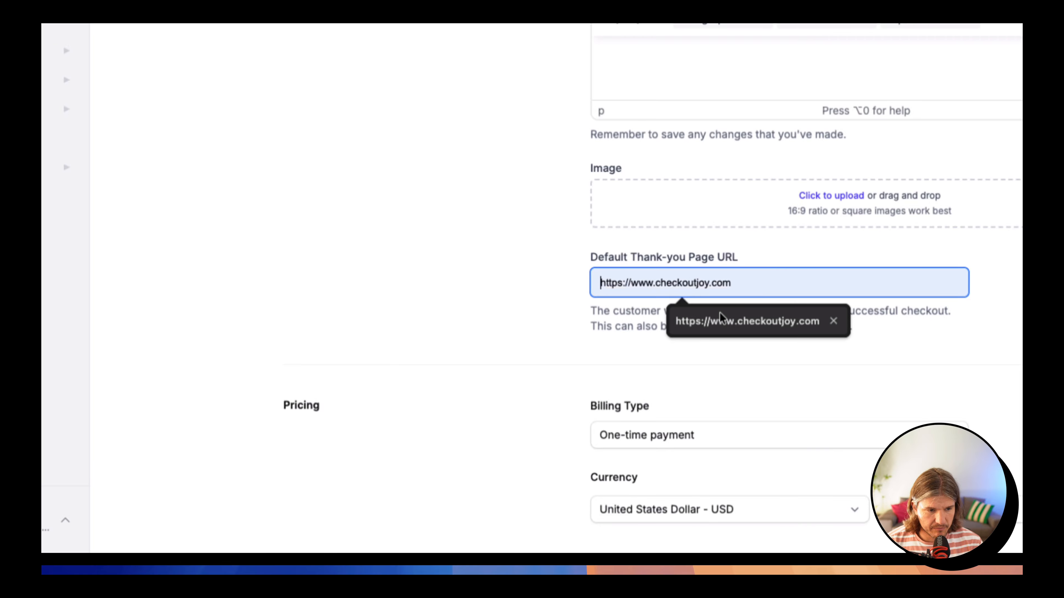
{"action": "left_click", "coordinate": [738, 321]}
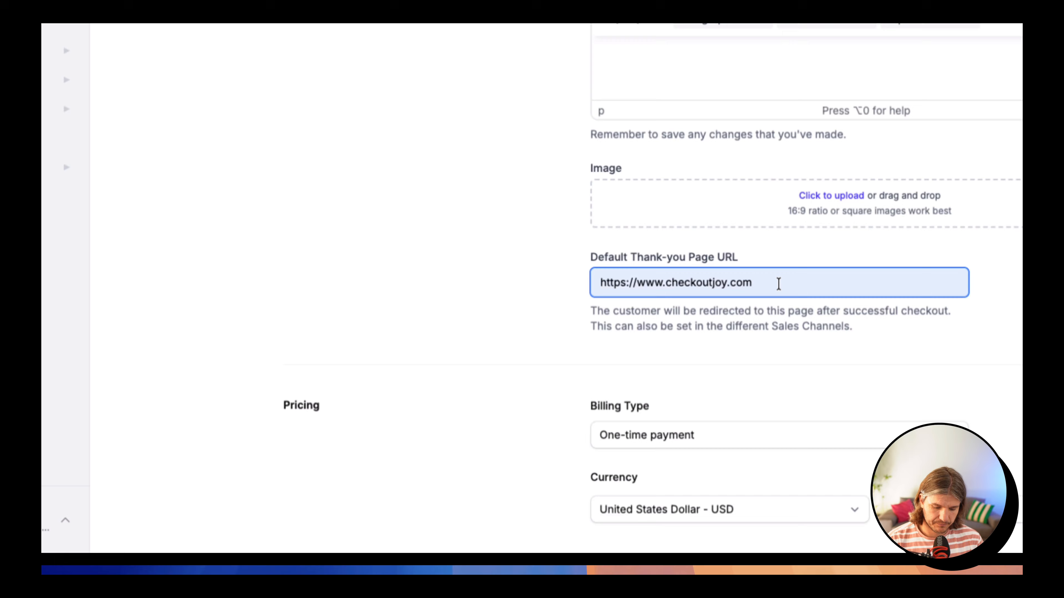
{"action": "left_click", "coordinate": [987, 329]}
Step: Price the product at 1000 in South African Rand - ZAR and create it
{"action": "scroll", "coordinate": [999, 316], "scroll_direction": "down", "scroll_amount": 3}
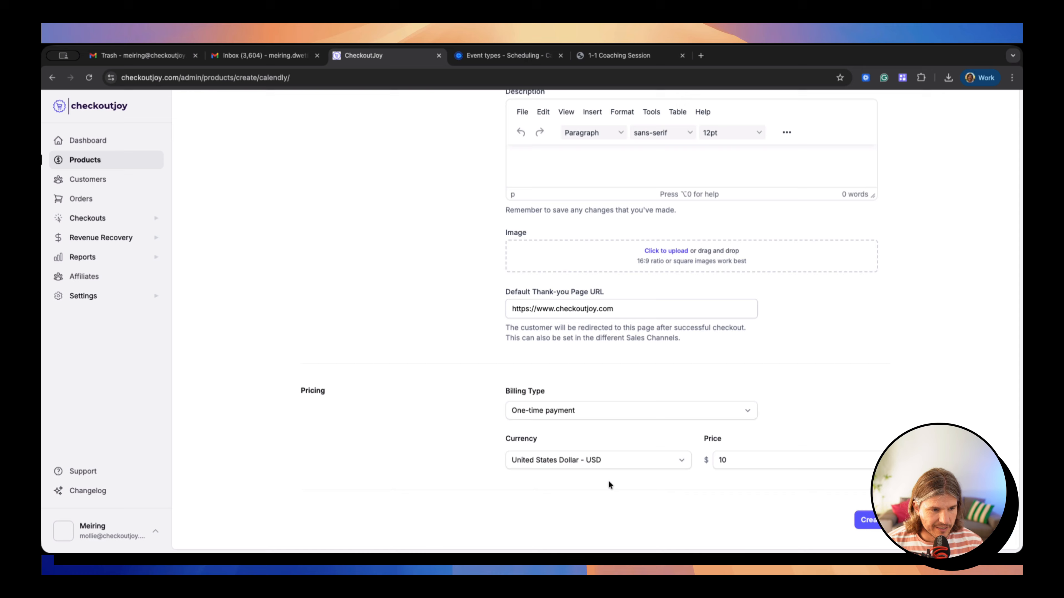
{"action": "left_click", "coordinate": [624, 460]}
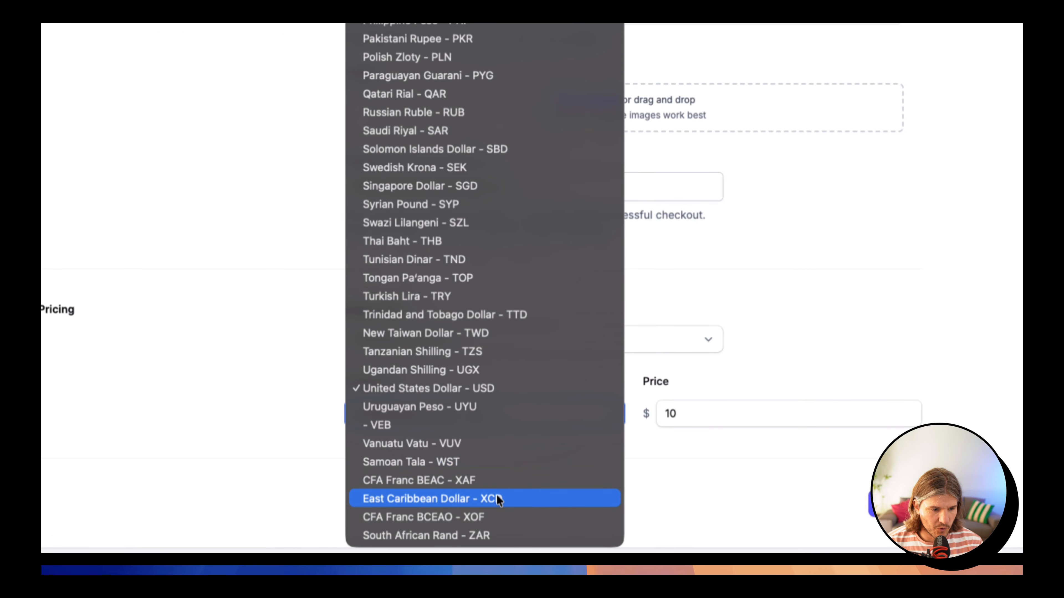
{"action": "left_click", "coordinate": [506, 540]}
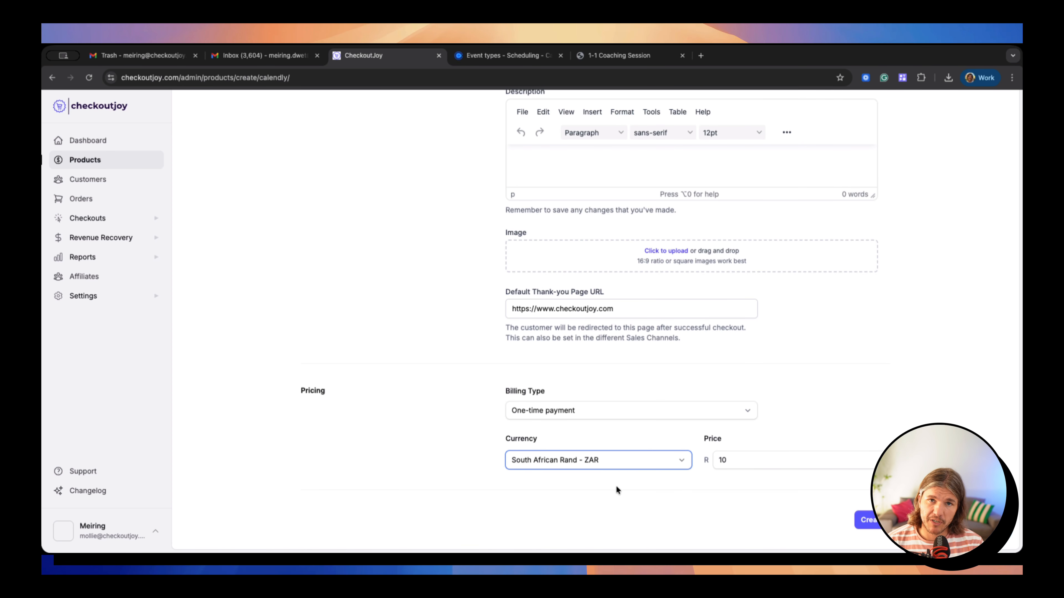
{"action": "left_click", "coordinate": [791, 457]}
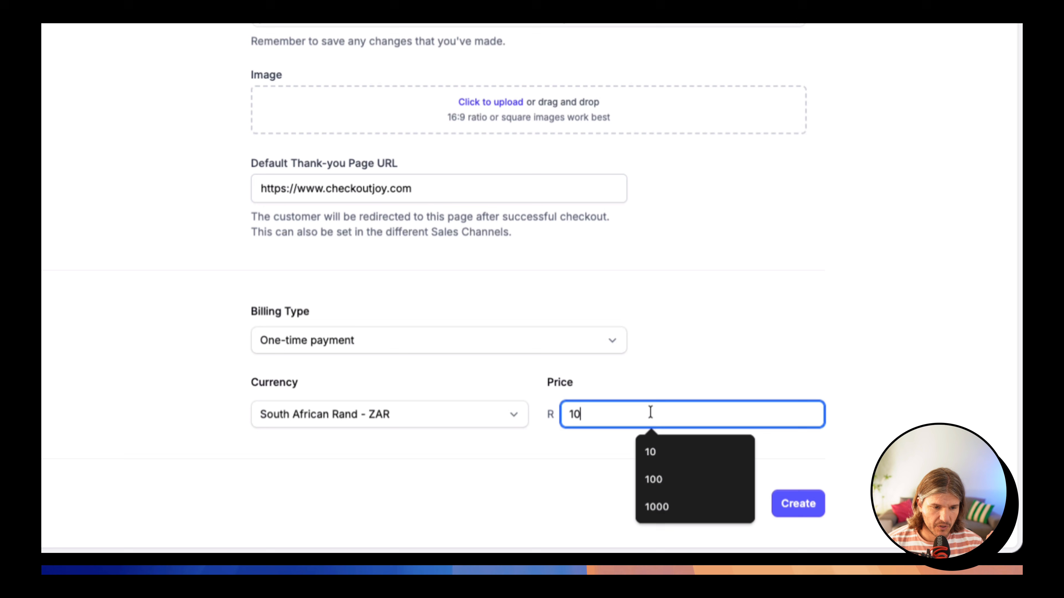
{"action": "type", "text": "1000"}
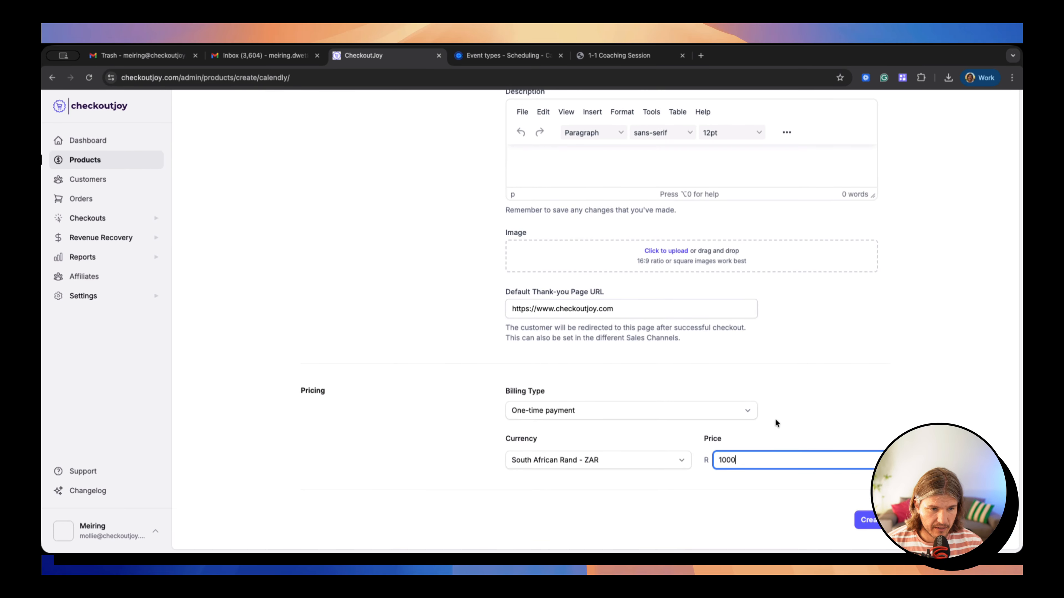
{"action": "left_click", "coordinate": [867, 519]}
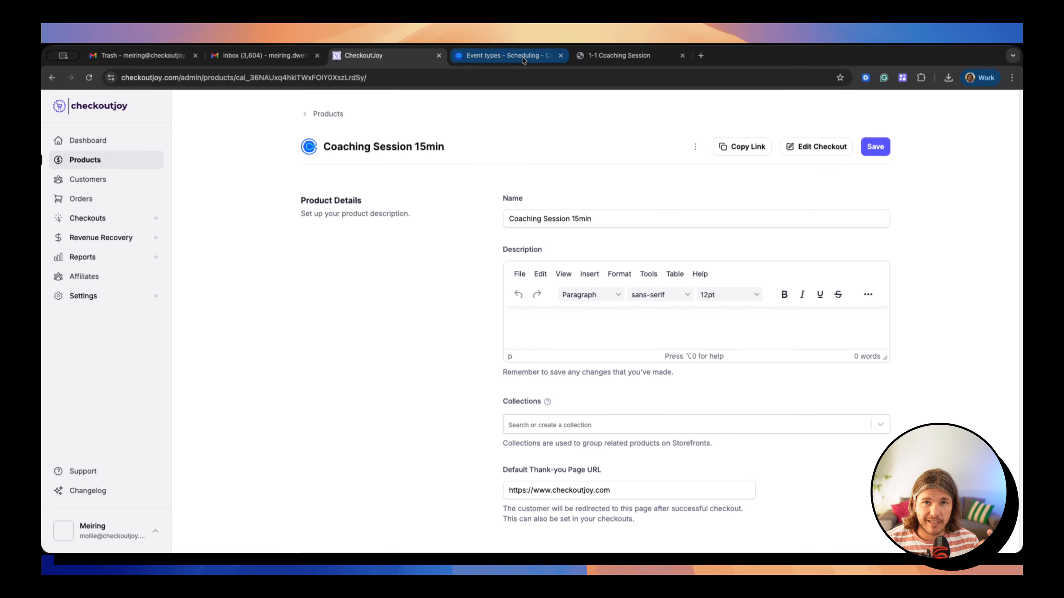
Step: Choose "15 Minute Meeting" as the Calendly event that the Coaching Session 15min product sells
{"action": "scroll", "coordinate": [473, 290], "scroll_direction": "down", "scroll_amount": 4}
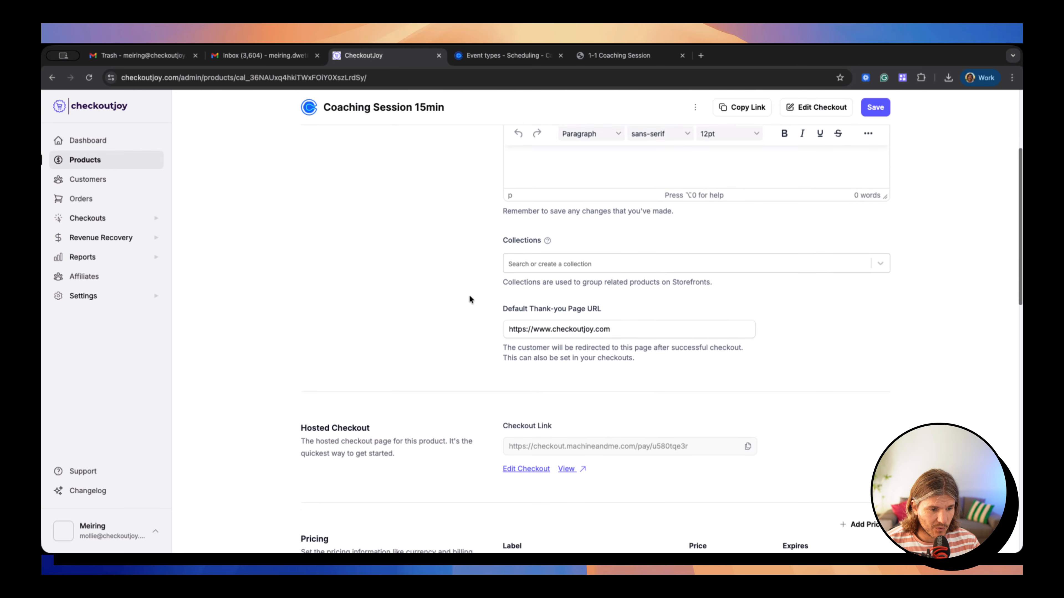
{"action": "scroll", "coordinate": [469, 298], "scroll_direction": "down", "scroll_amount": 8}
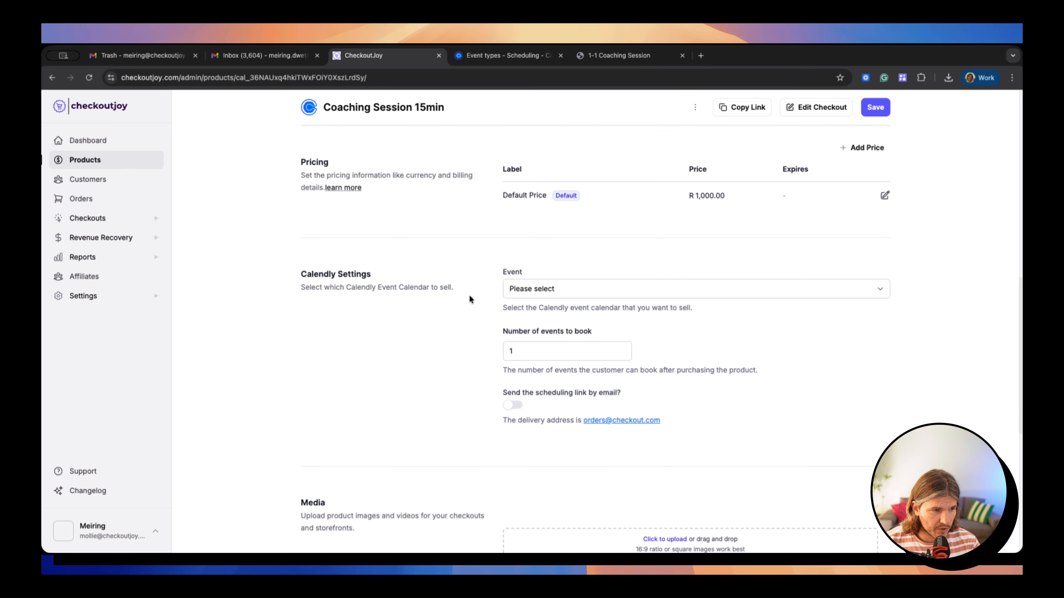
{"action": "left_click_drag", "start_coordinate": [296, 274], "coordinate": [377, 277]}
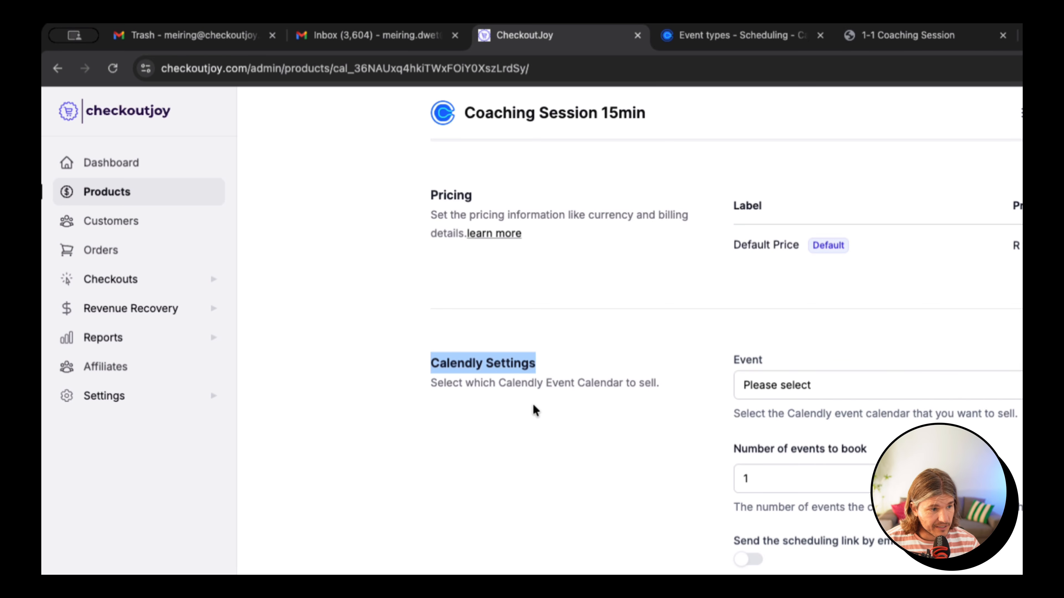
{"action": "left_click", "coordinate": [777, 388]}
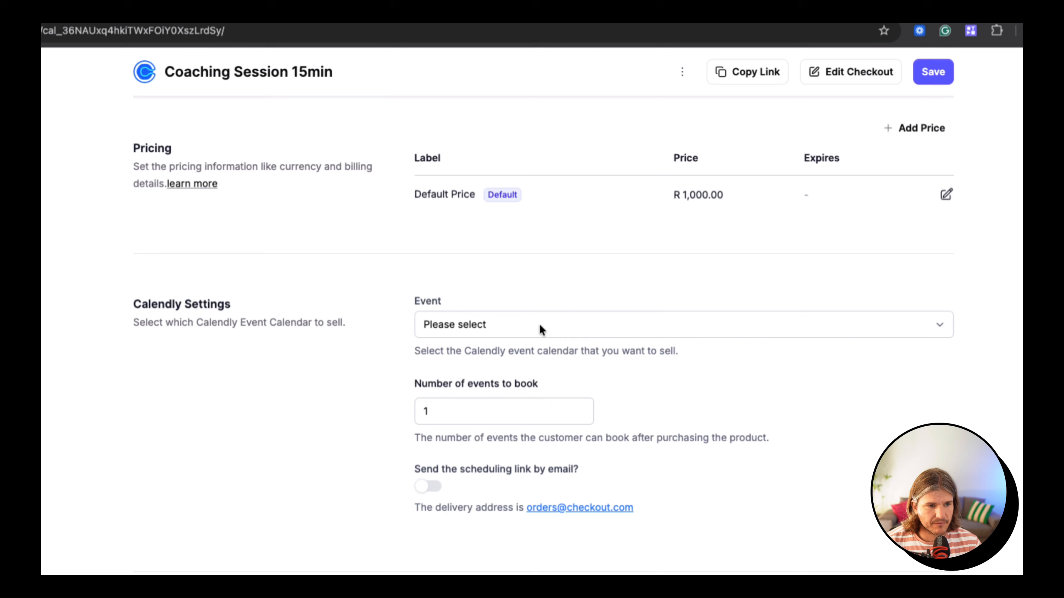
{"action": "left_click", "coordinate": [539, 325]}
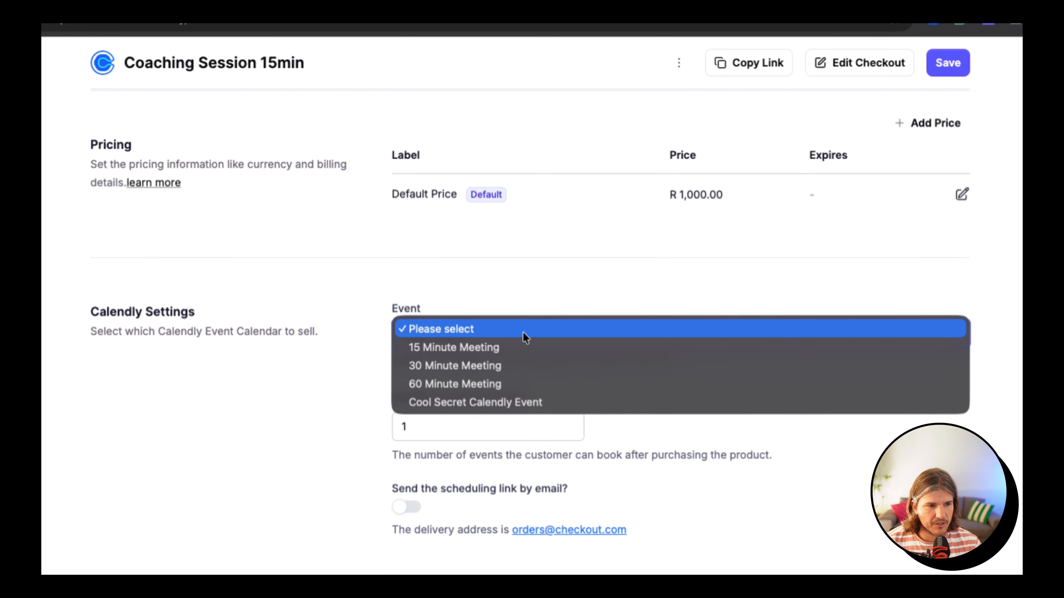
{"action": "left_click", "coordinate": [502, 351]}
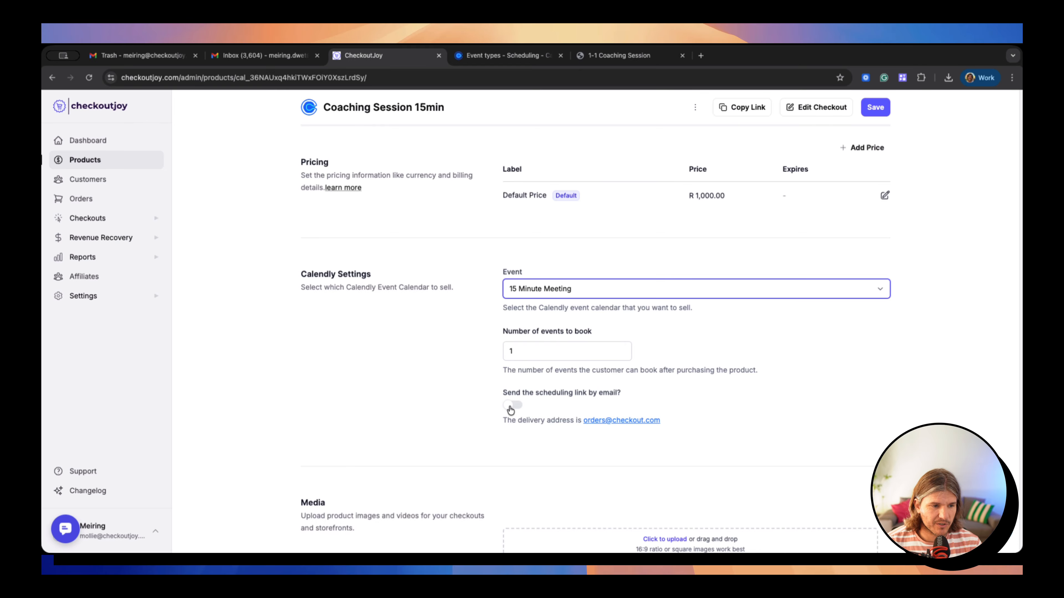
Step: Turn on sending the scheduling link by email and review the email template and its placeholders
{"action": "left_click", "coordinate": [511, 405]}
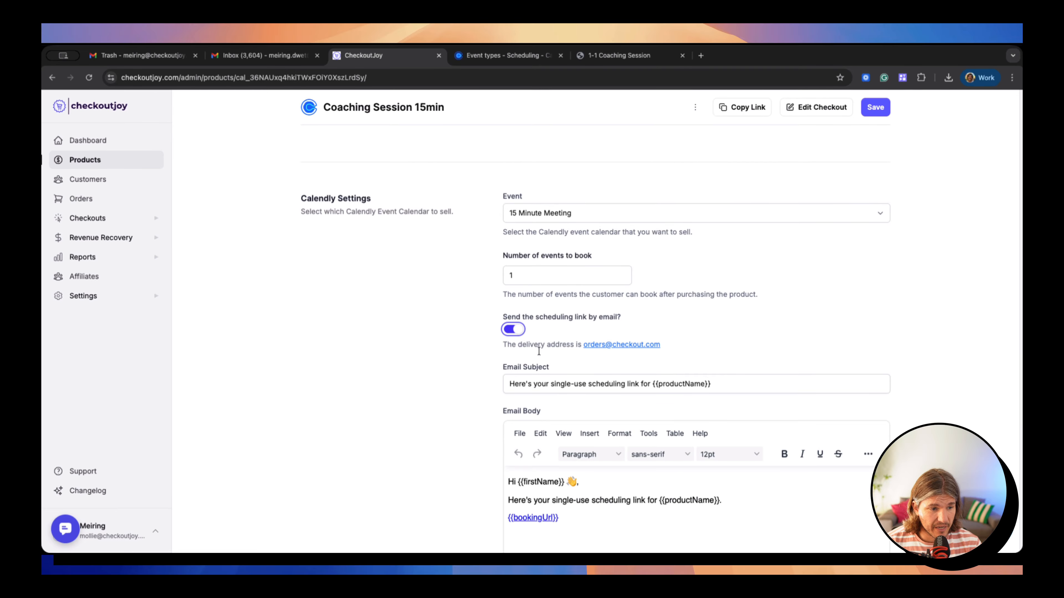
{"action": "scroll", "coordinate": [539, 351], "scroll_direction": "down", "scroll_amount": 3}
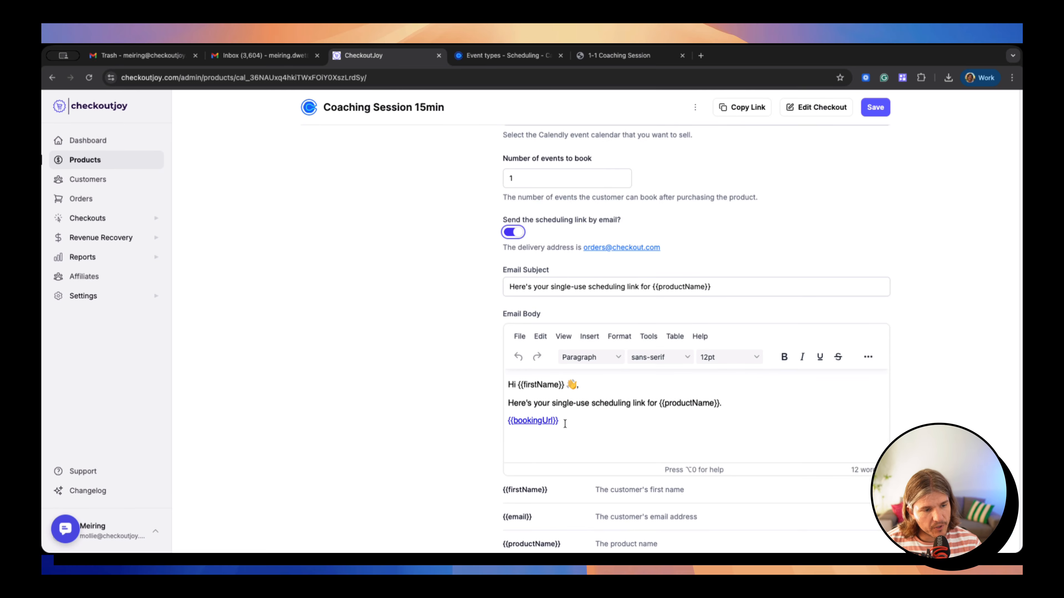
{"action": "left_click_drag", "start_coordinate": [565, 423], "coordinate": [508, 425]}
{"action": "left_click", "coordinate": [634, 443]}
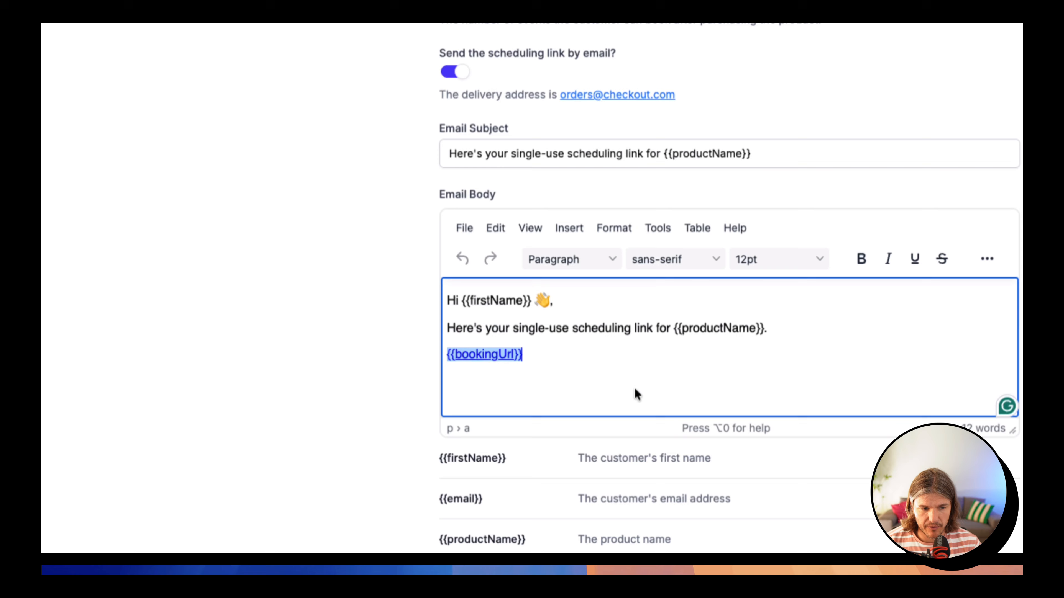
{"action": "scroll", "coordinate": [608, 362], "scroll_direction": "down", "scroll_amount": 2}
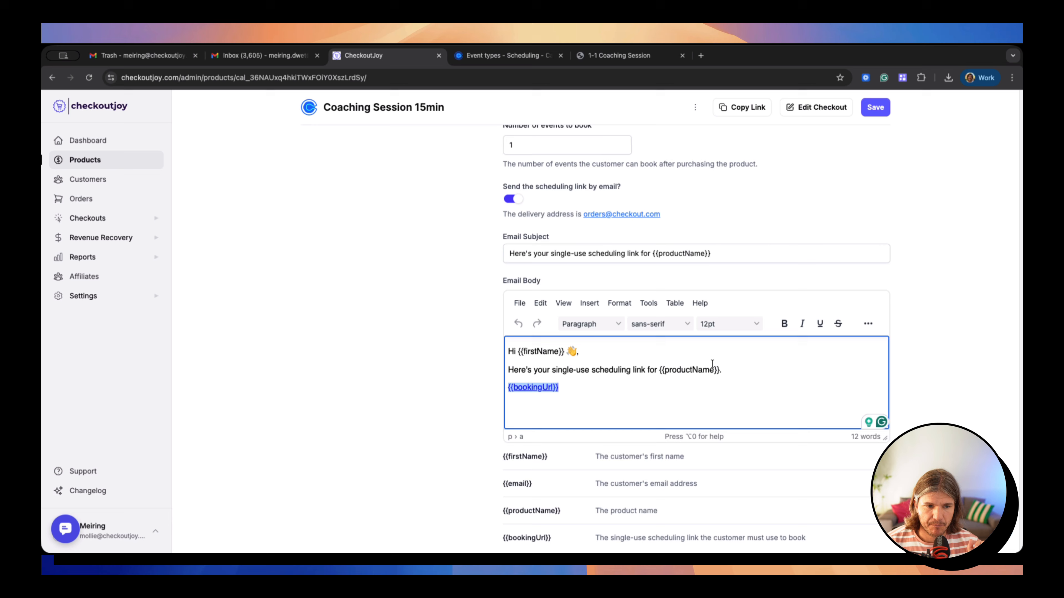
{"action": "scroll", "coordinate": [628, 431], "scroll_direction": "down", "scroll_amount": 3}
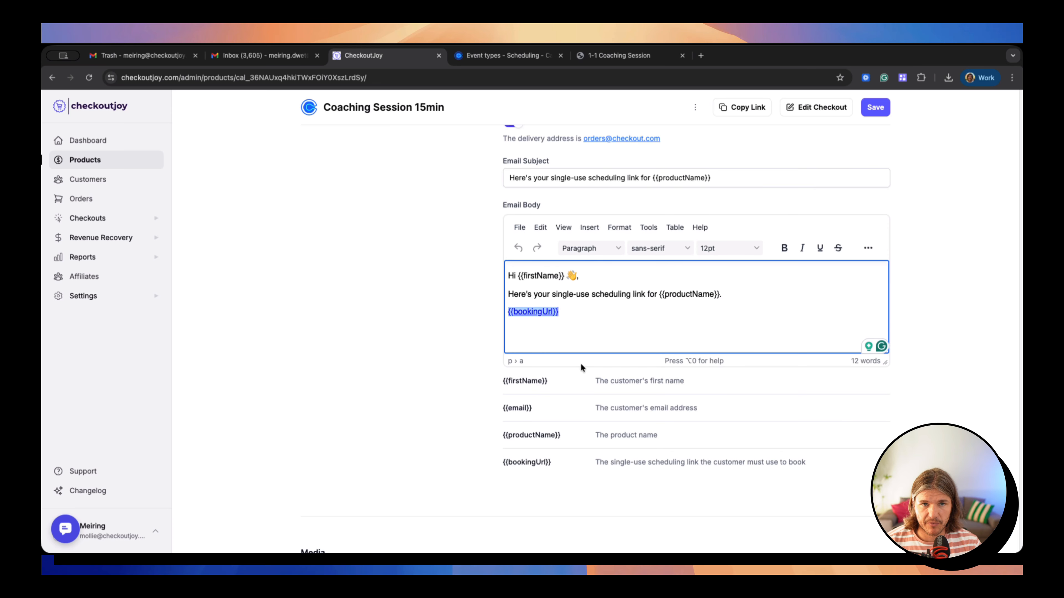
Step: Add the closing line "Have a nice day :)" below the {{bookingUrl}} link in the email body
{"action": "left_click", "coordinate": [541, 289]}
{"action": "left_click", "coordinate": [534, 334]}
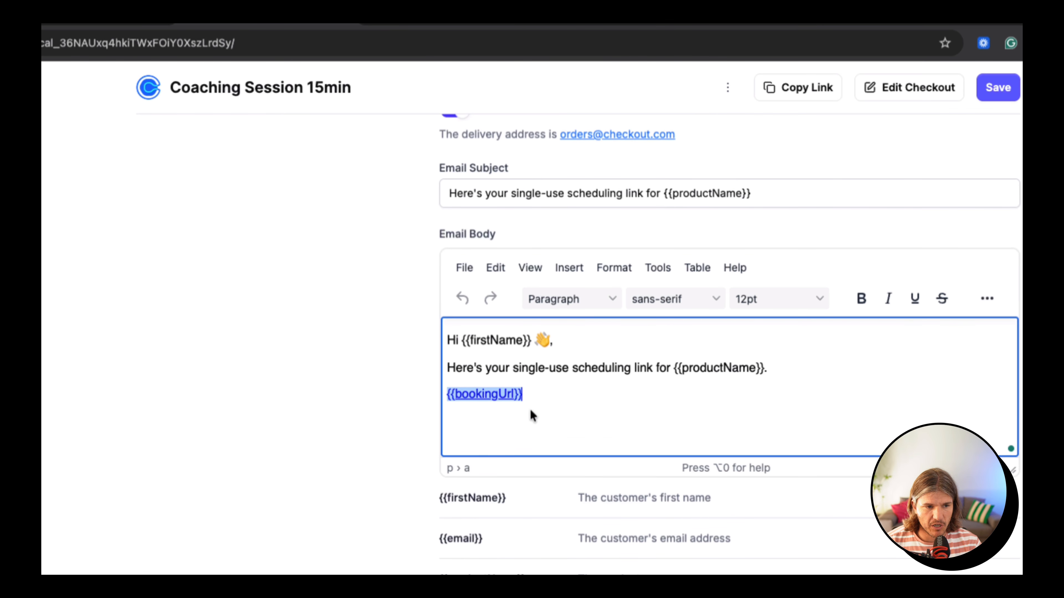
{"action": "key", "text": "Return"}
{"action": "key", "text": "Return"}
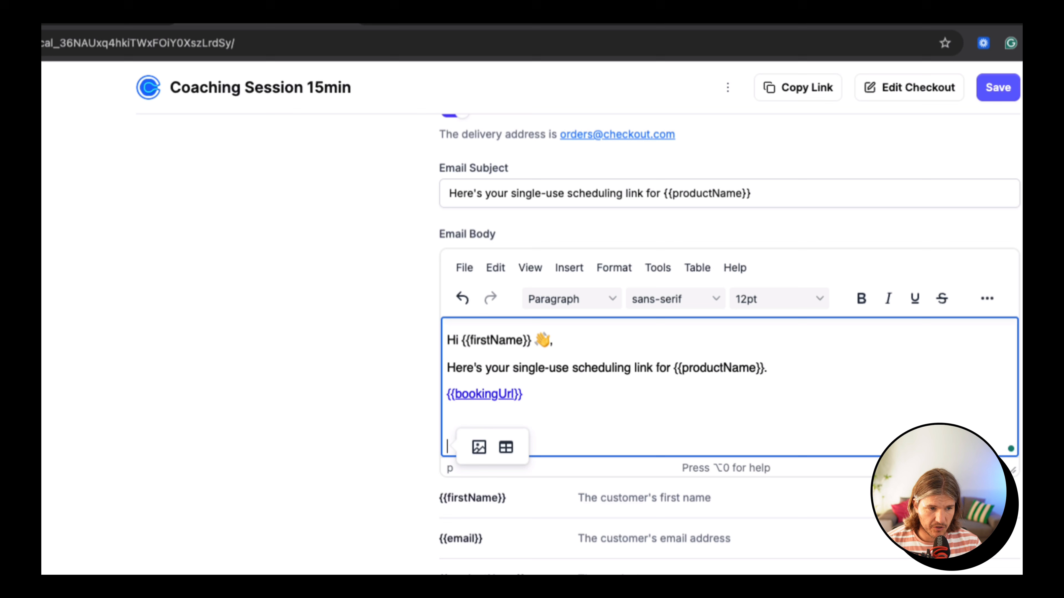
{"action": "type", "text": "Have a nice day :)"}
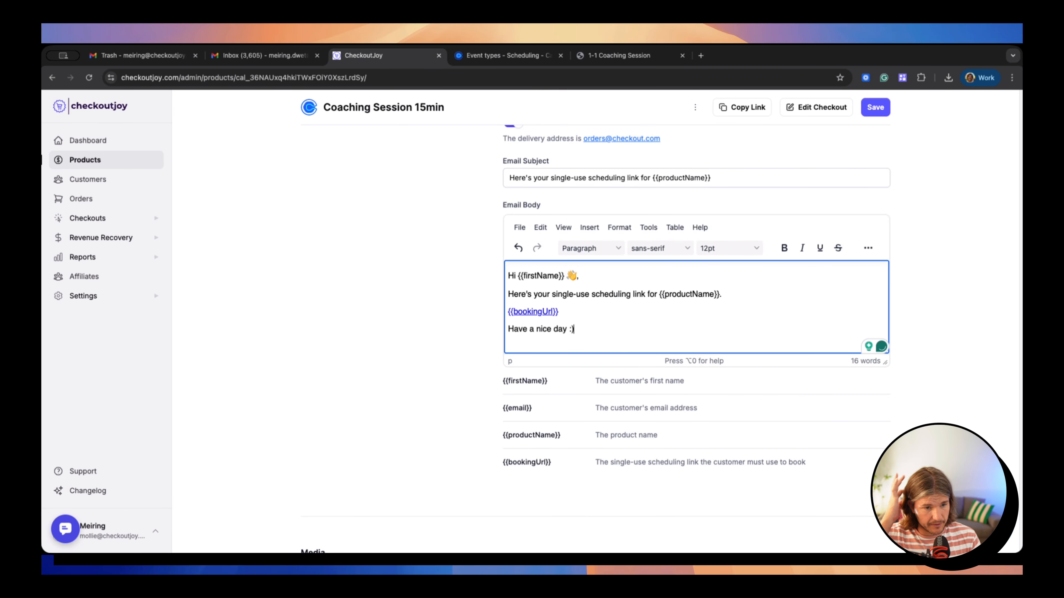
Step: Save the product and upload calendly-product.png from Downloads as its media image
{"action": "scroll", "coordinate": [366, 349], "scroll_direction": "down", "scroll_amount": 10}
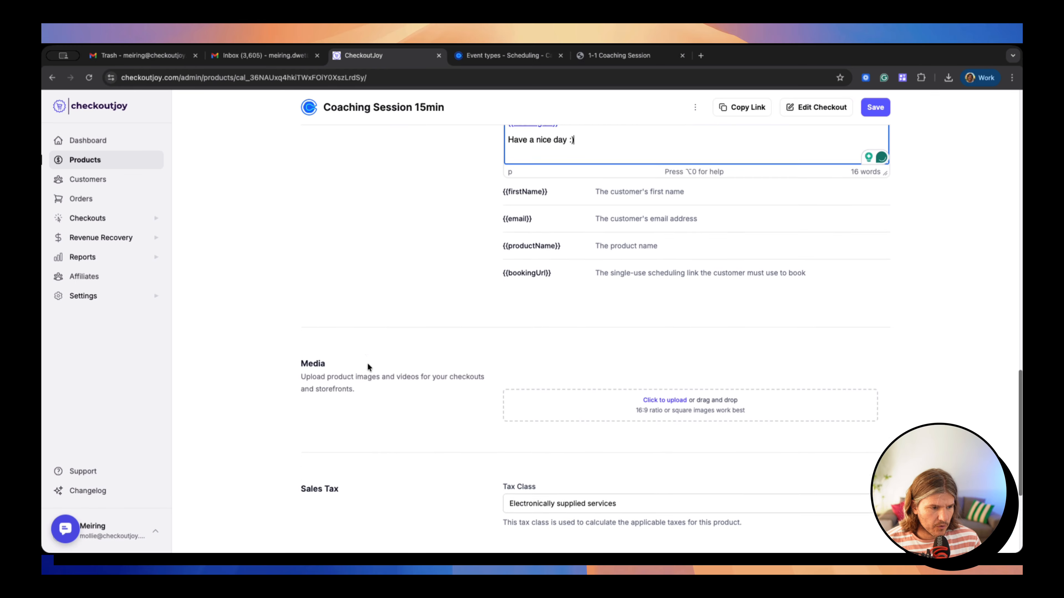
{"action": "left_click", "coordinate": [875, 108]}
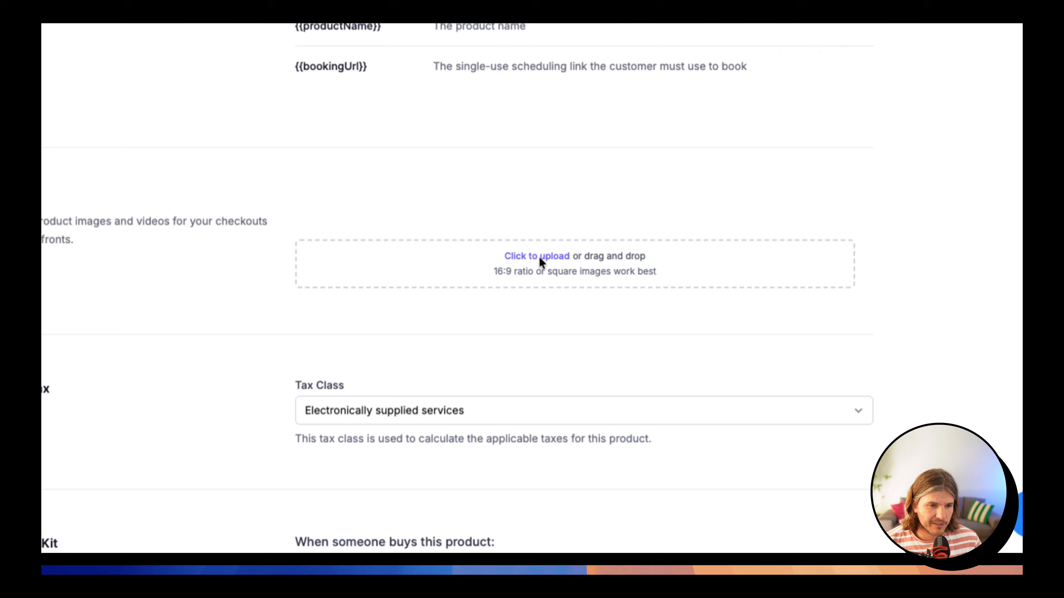
{"action": "left_click", "coordinate": [540, 256]}
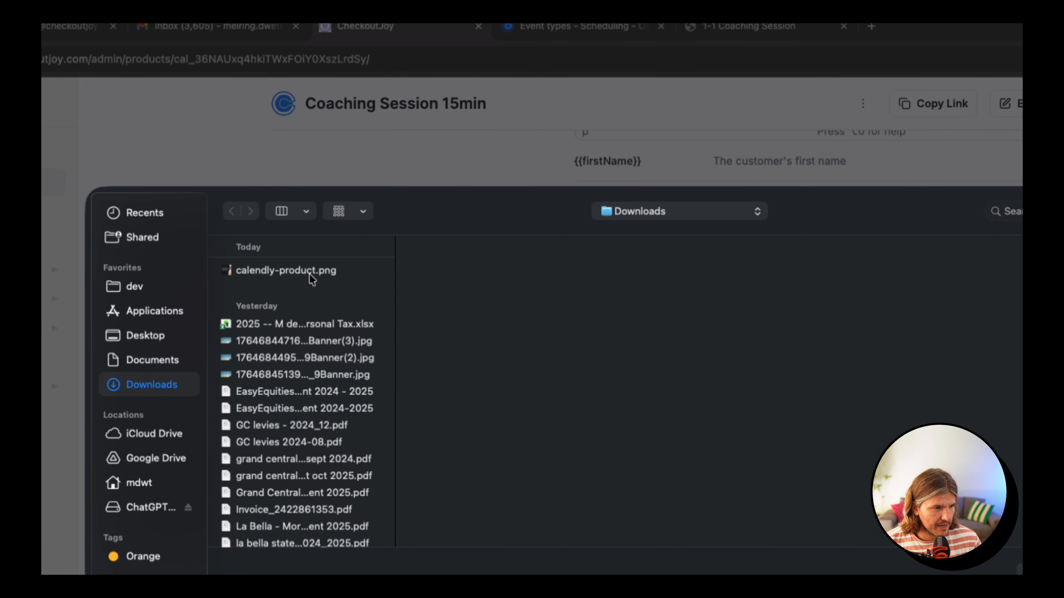
{"action": "left_click", "coordinate": [320, 279]}
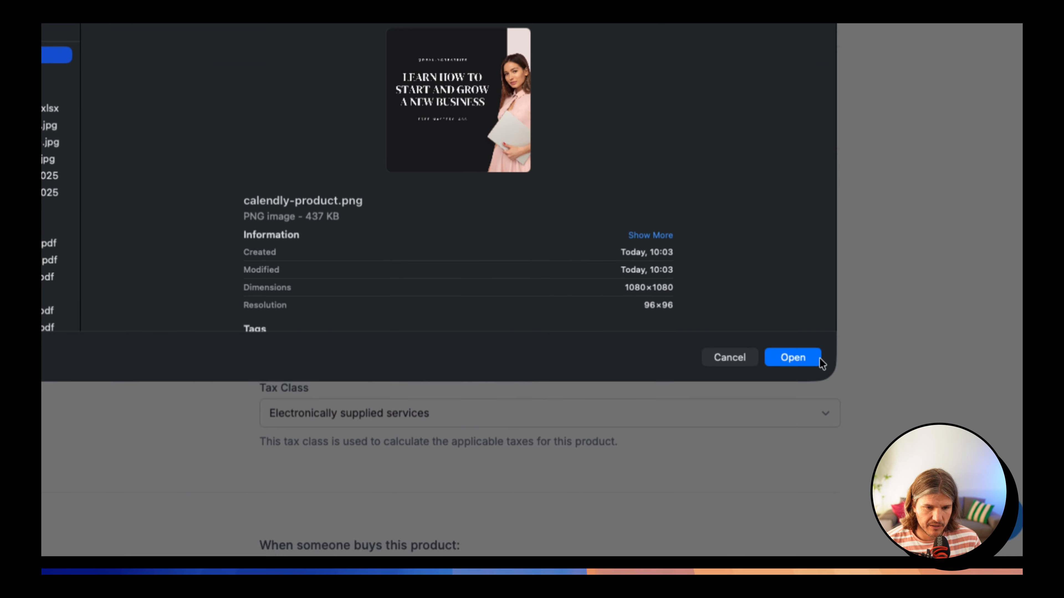
{"action": "left_click", "coordinate": [794, 358]}
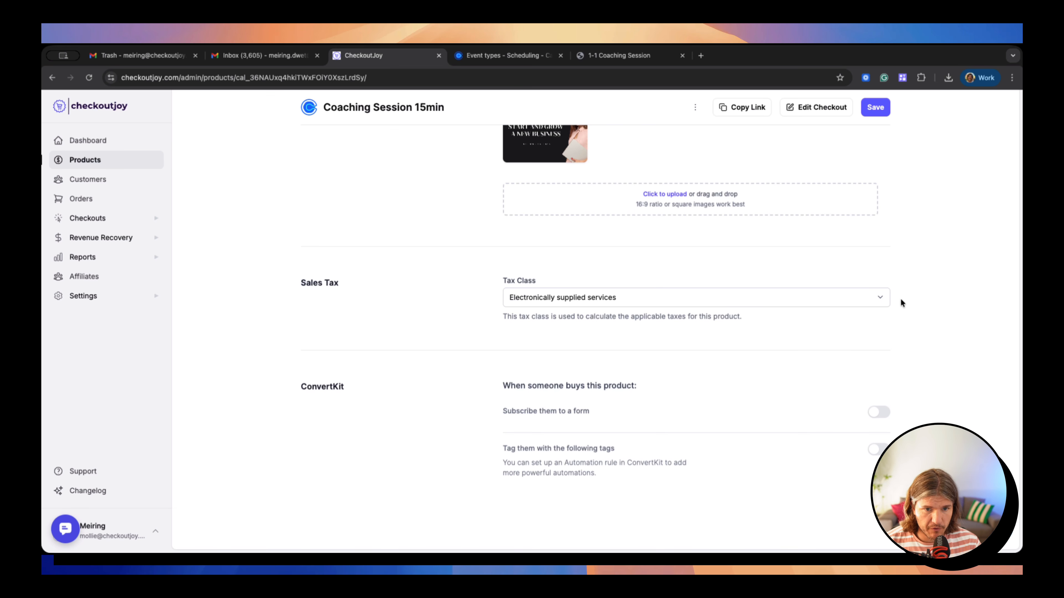
Step: Look over the product's settings, open its checkout for editing, and examine the checkout link and page preview
{"action": "scroll", "coordinate": [954, 332], "scroll_direction": "up", "scroll_amount": 10}
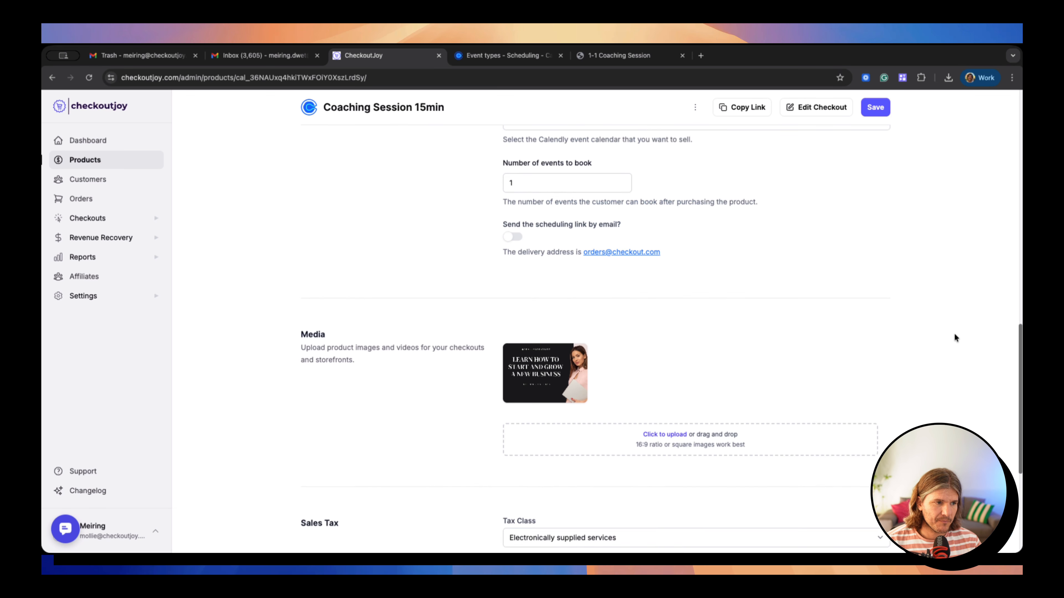
{"action": "scroll", "coordinate": [954, 333], "scroll_direction": "up", "scroll_amount": 2}
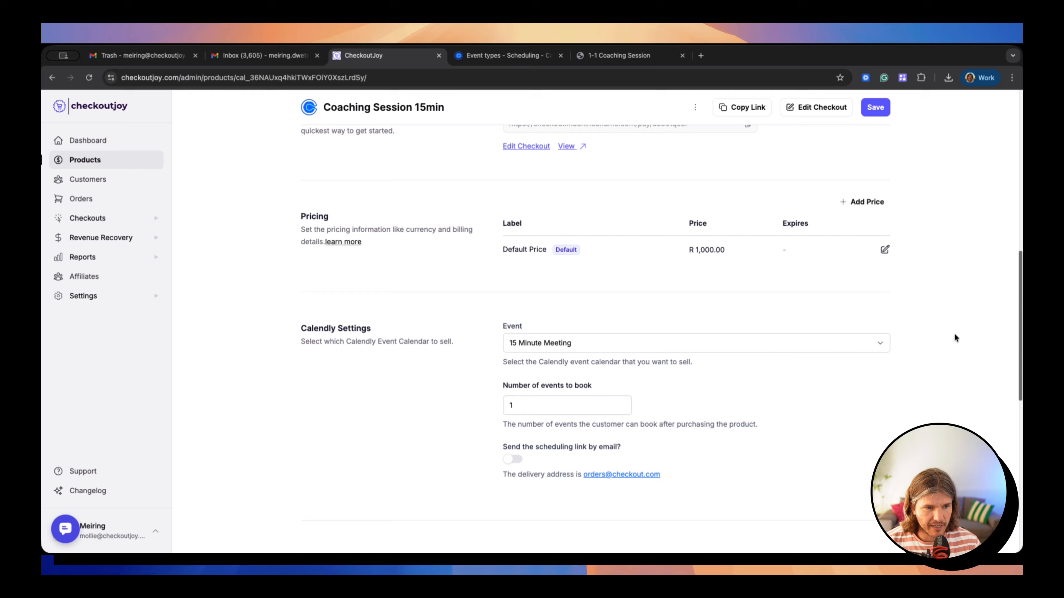
{"action": "scroll", "coordinate": [912, 233], "scroll_direction": "up", "scroll_amount": 10}
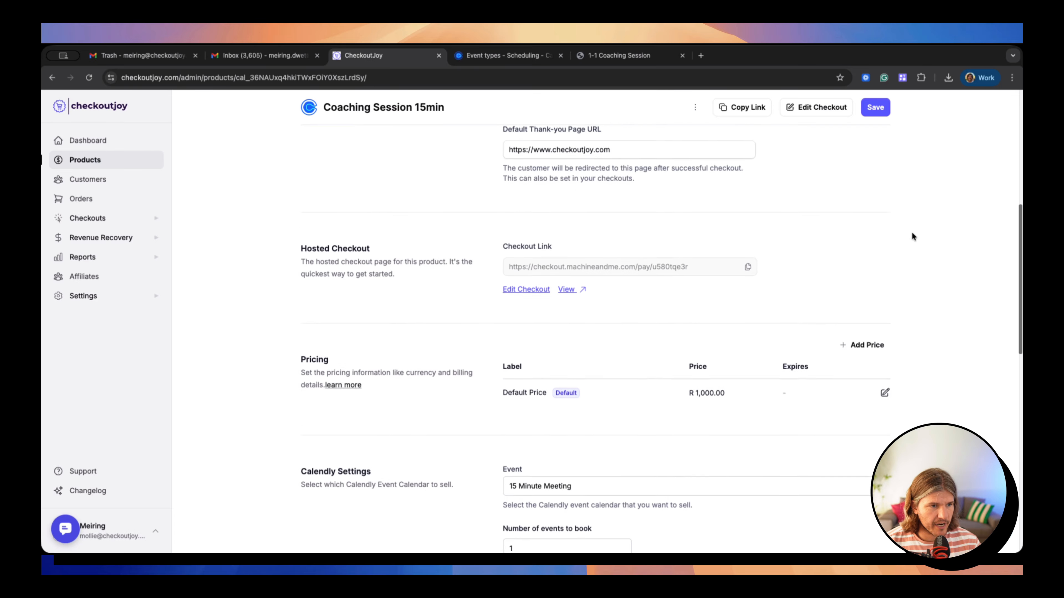
{"action": "scroll", "coordinate": [906, 241], "scroll_direction": "up", "scroll_amount": 5}
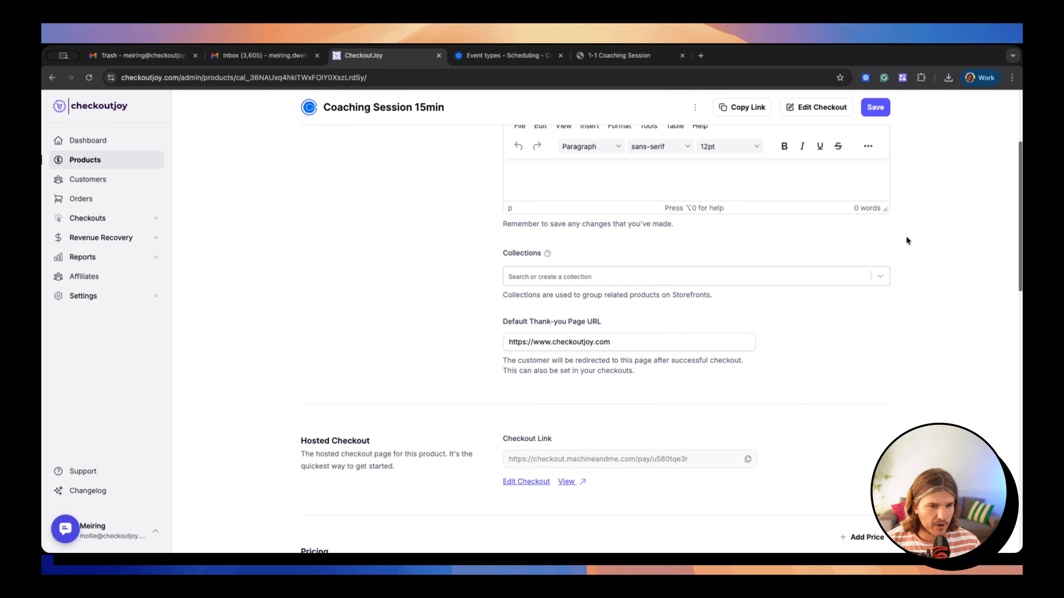
{"action": "scroll", "coordinate": [914, 240], "scroll_direction": "up", "scroll_amount": 5}
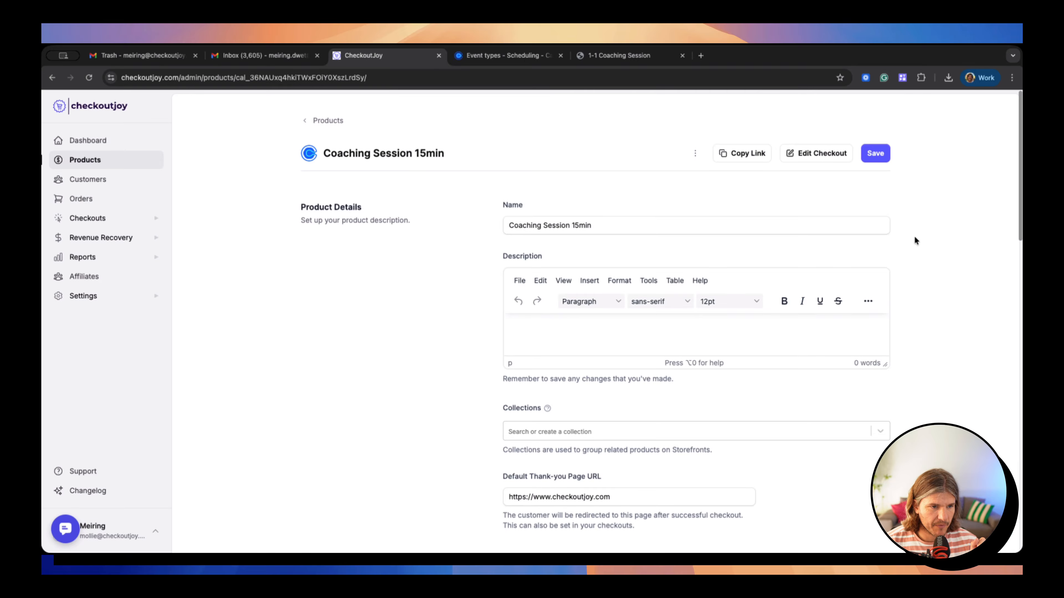
{"action": "left_click", "coordinate": [812, 160]}
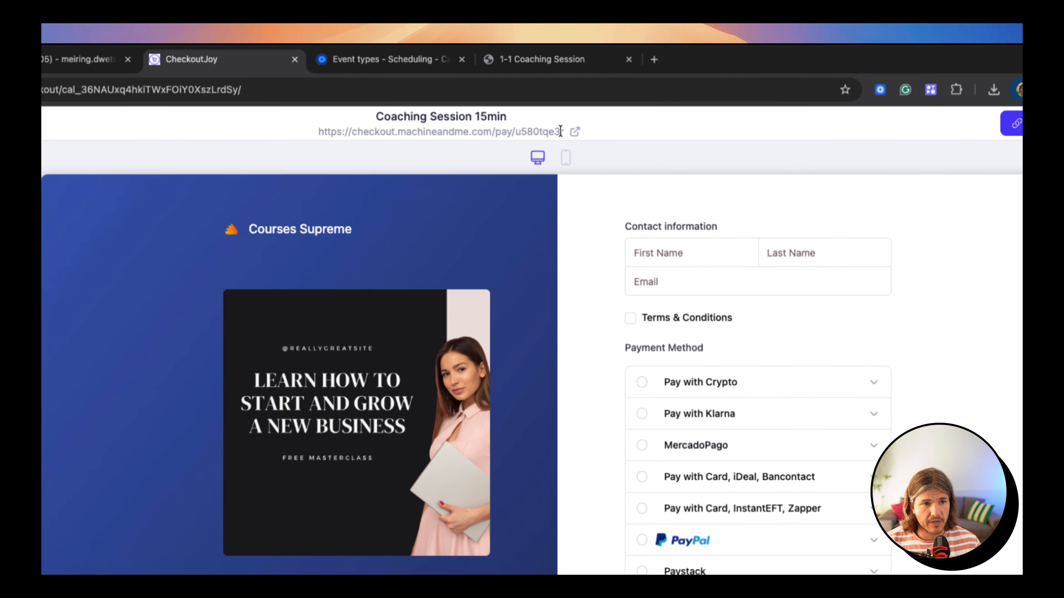
{"action": "left_click_drag", "start_coordinate": [630, 108], "coordinate": [470, 108]}
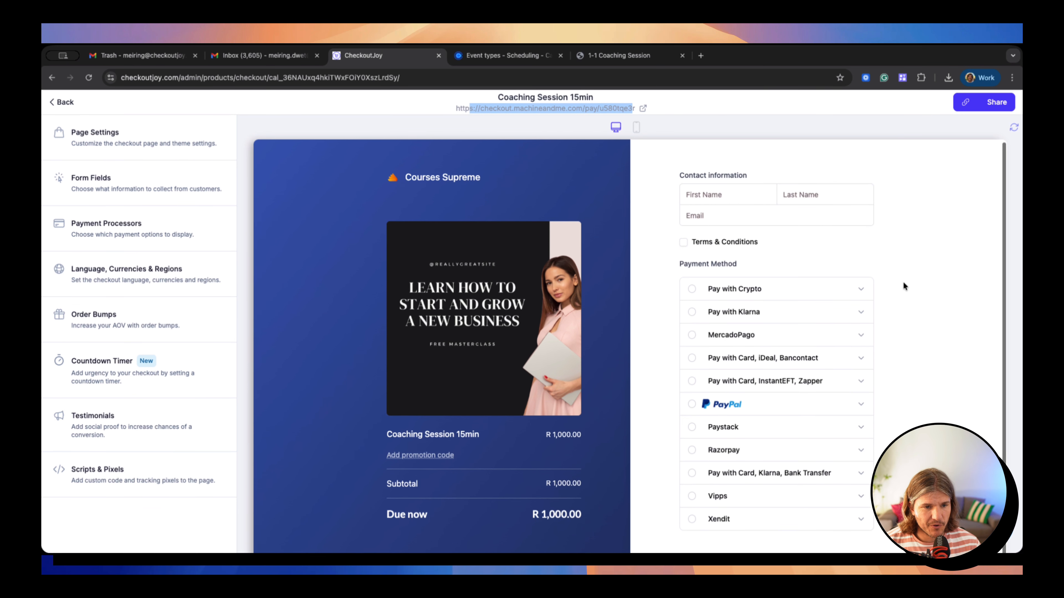
{"action": "scroll", "coordinate": [902, 287], "scroll_direction": "down", "scroll_amount": 1}
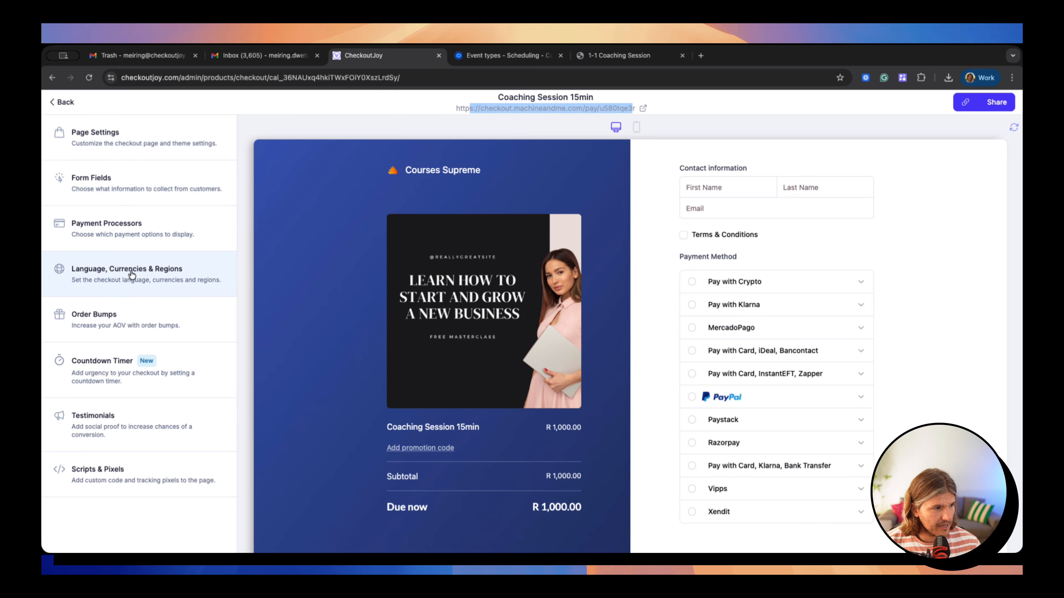
Step: Deselect all payment processors for the checkout, enable only PayFast, and save the selection
{"action": "left_click", "coordinate": [180, 234]}
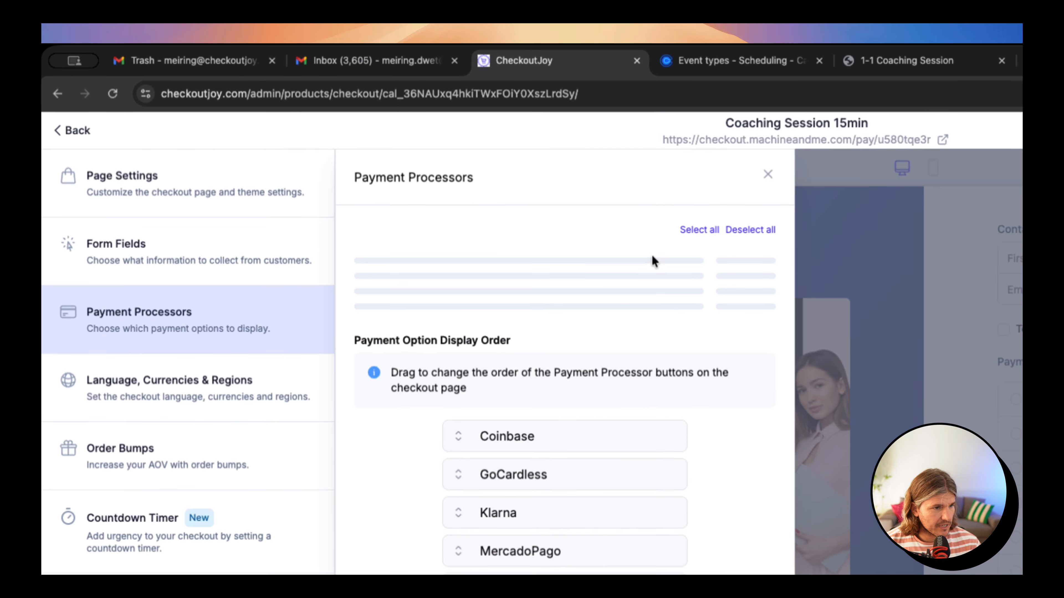
{"action": "left_click", "coordinate": [755, 232]}
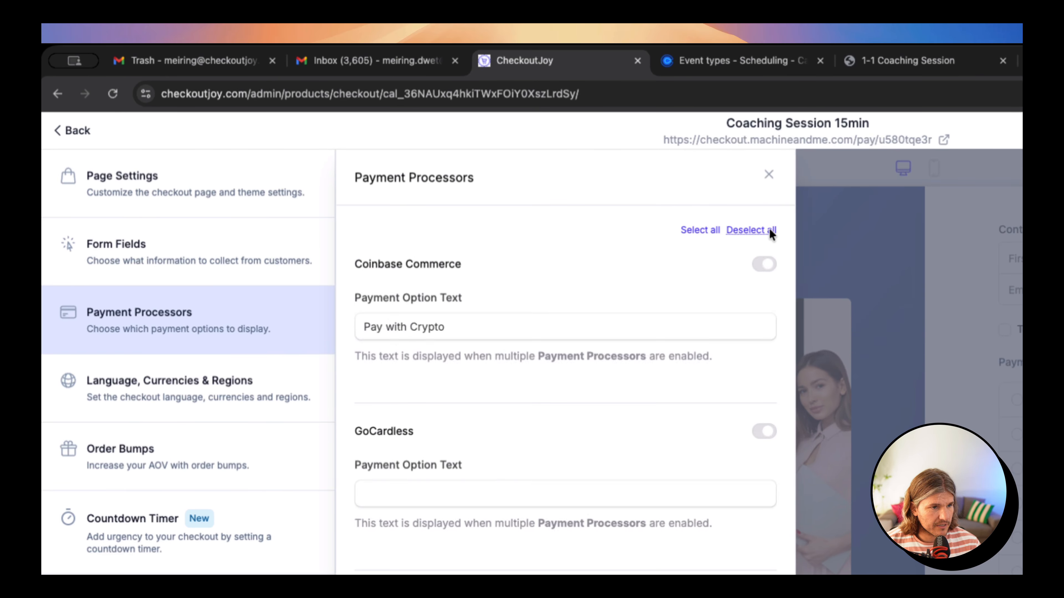
{"action": "scroll", "coordinate": [653, 444], "scroll_direction": "down", "scroll_amount": 2}
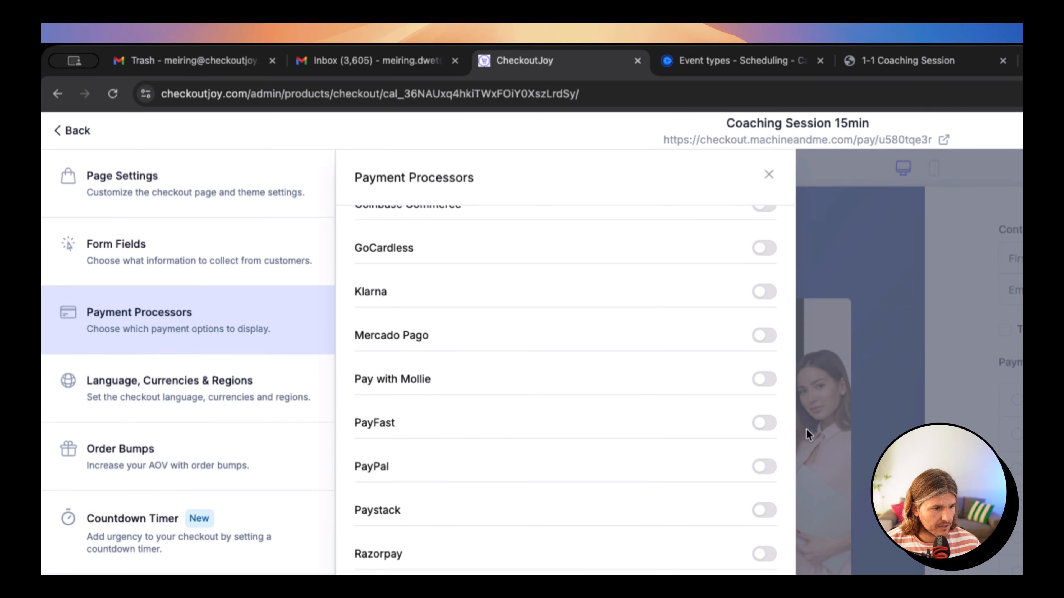
{"action": "left_click", "coordinate": [764, 423]}
{"action": "left_click", "coordinate": [513, 525]}
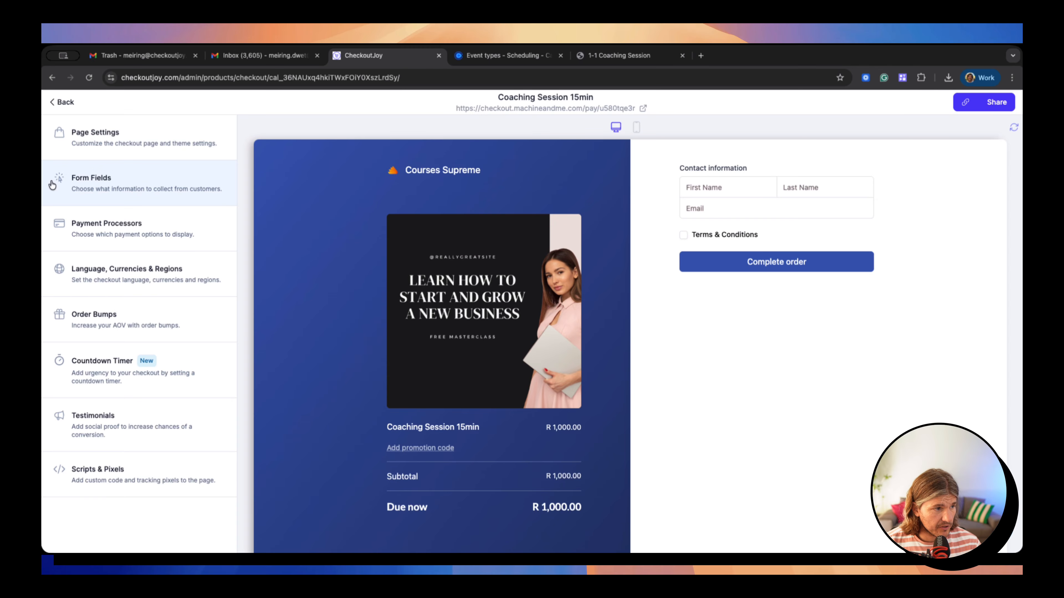
Step: Turn on billing address collection in the checkout's form fields
{"action": "left_click", "coordinate": [128, 178]}
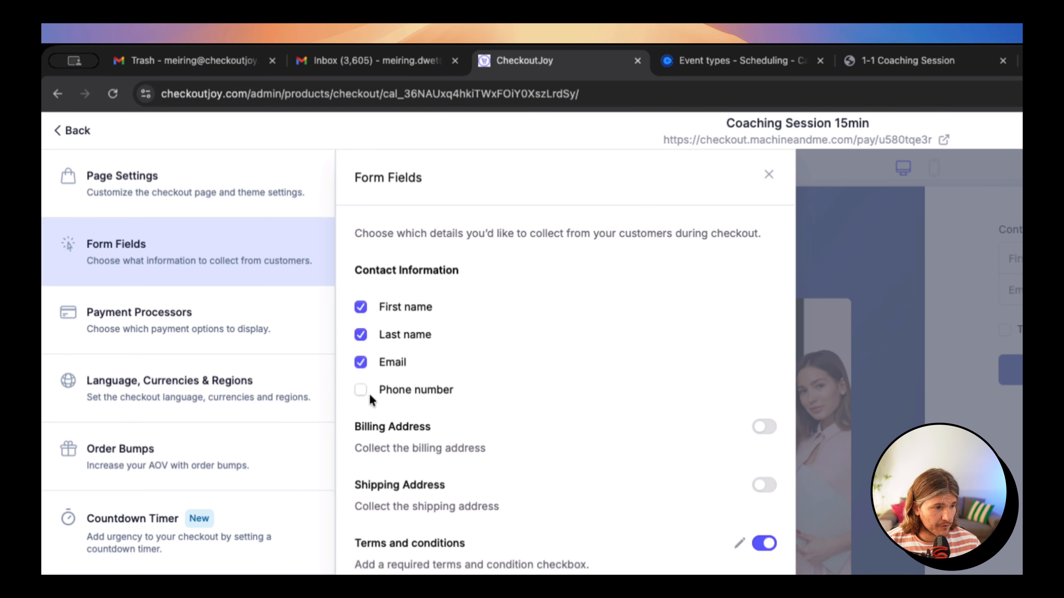
{"action": "left_click", "coordinate": [765, 427]}
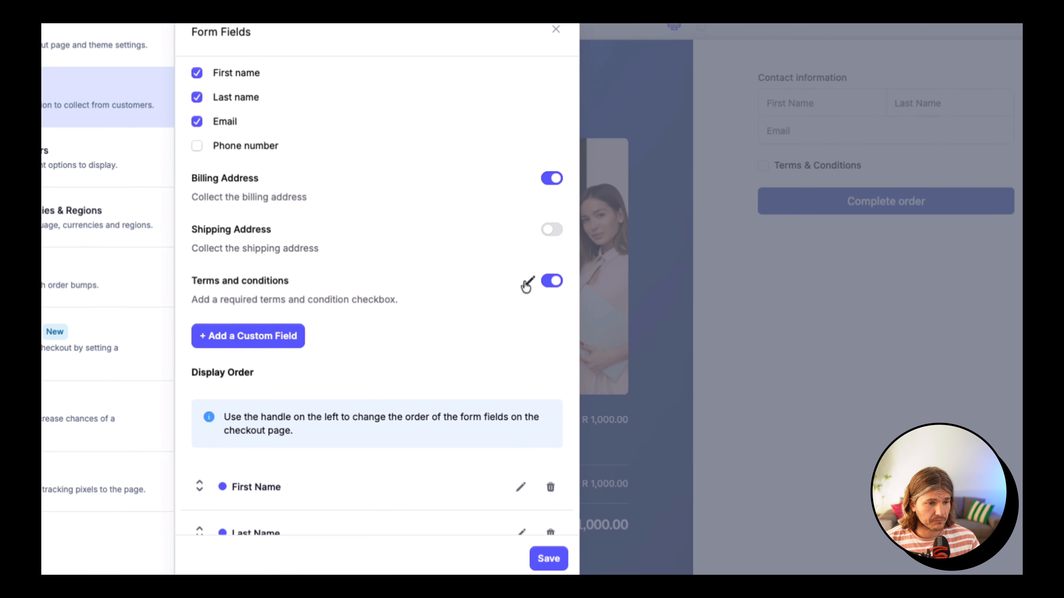
Step: Edit the terms and conditions field so its label reads "I accept the Terms & Conditions"
{"action": "left_click", "coordinate": [507, 322]}
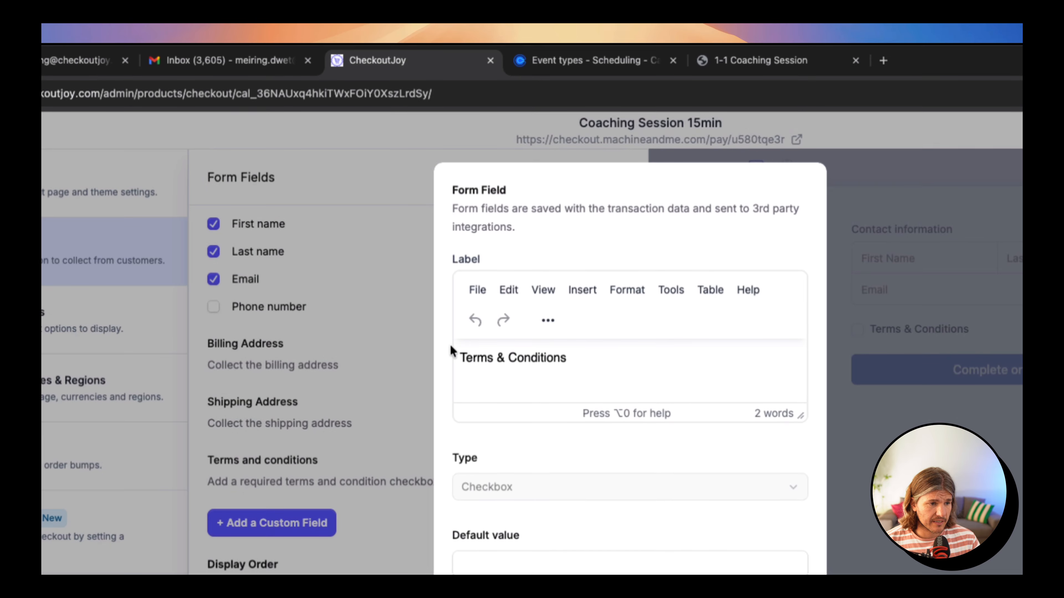
{"action": "left_click", "coordinate": [460, 354]}
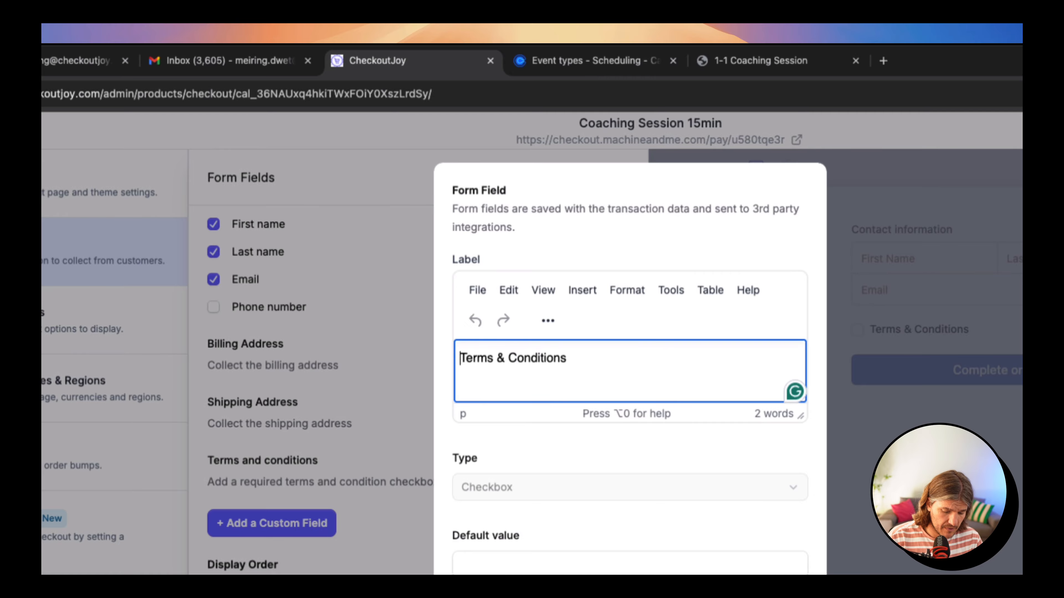
{"action": "type", "text": "I accept the"}
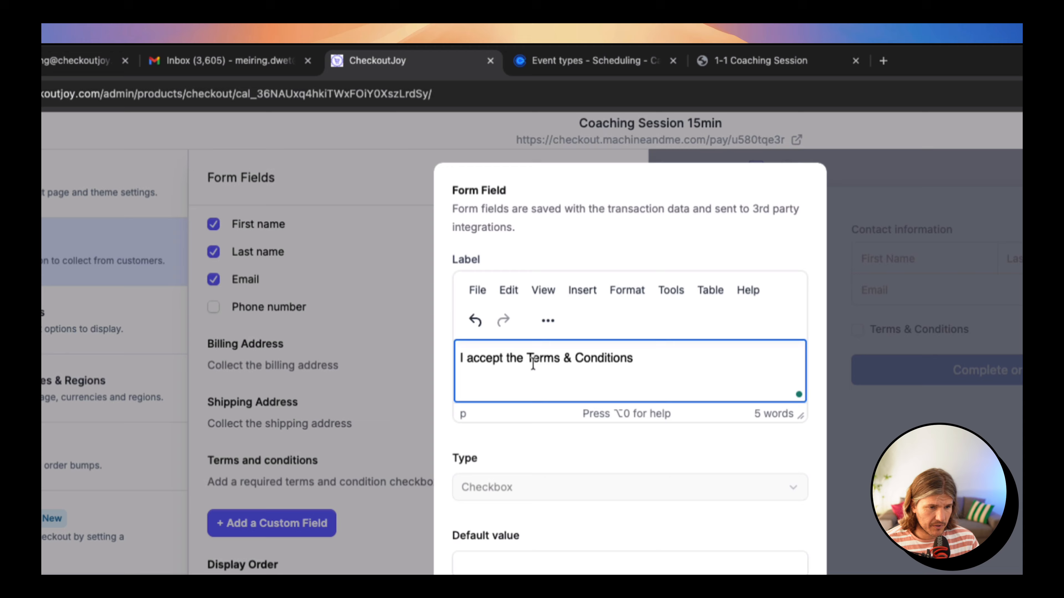
{"action": "left_click_drag", "start_coordinate": [633, 358], "coordinate": [530, 361]}
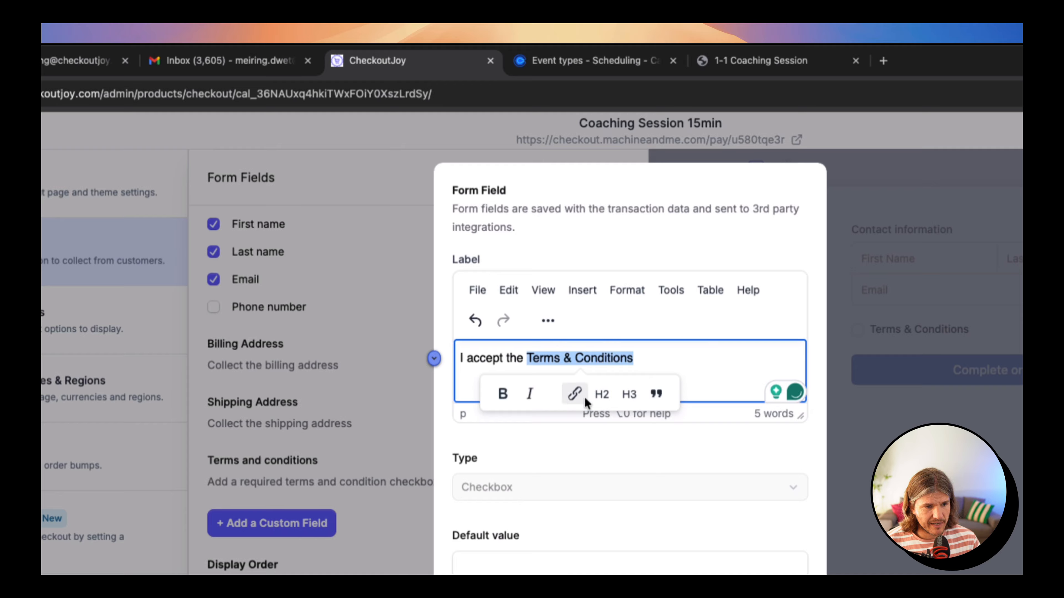
{"action": "left_click", "coordinate": [576, 395]}
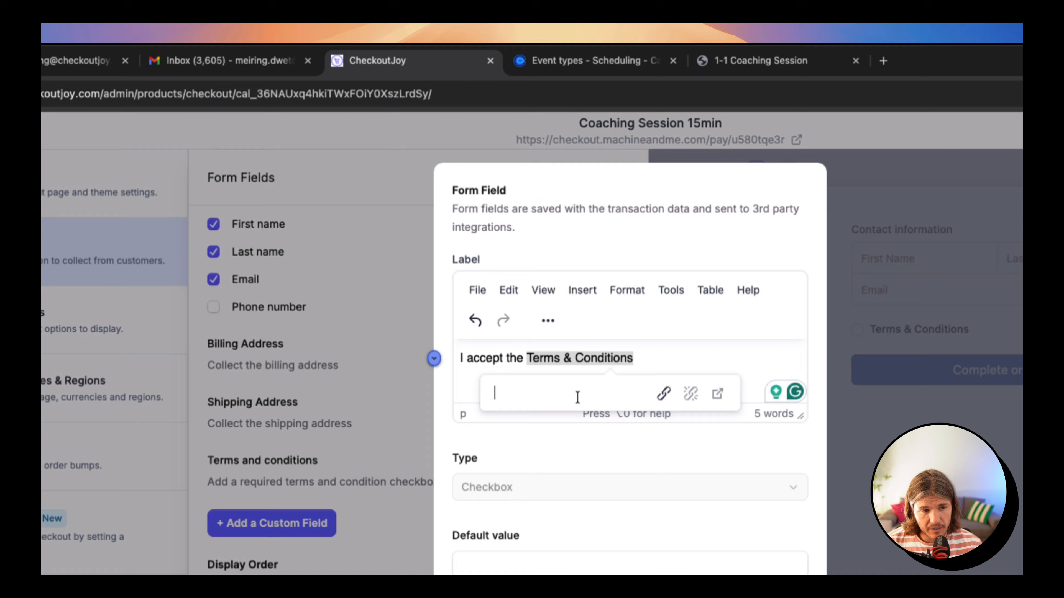
{"action": "left_click", "coordinate": [576, 449]}
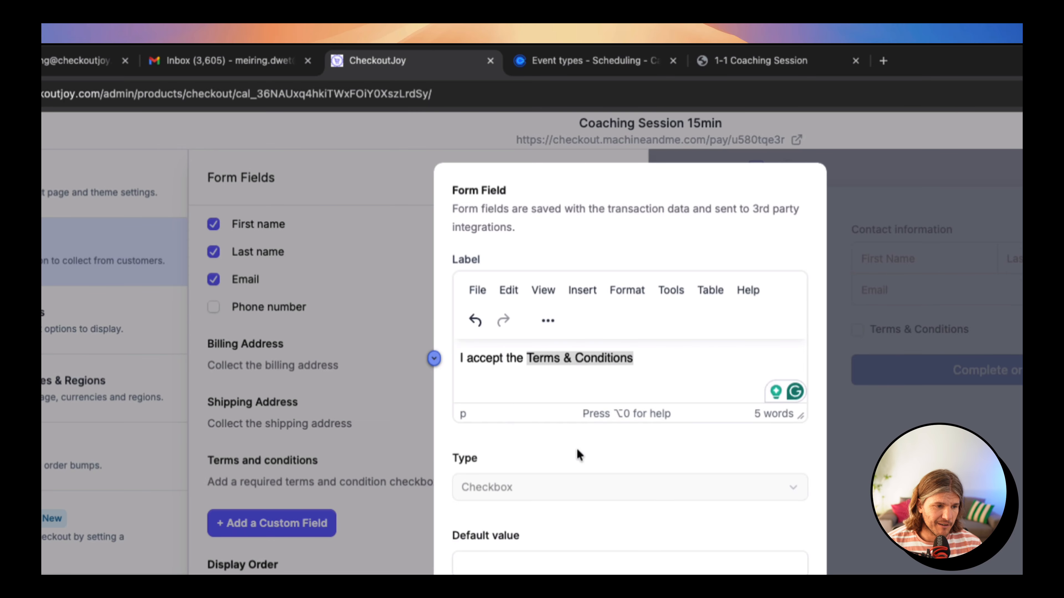
Step: Close the terms and conditions field editor and save the checkout's form fields
{"action": "left_click", "coordinate": [697, 482]}
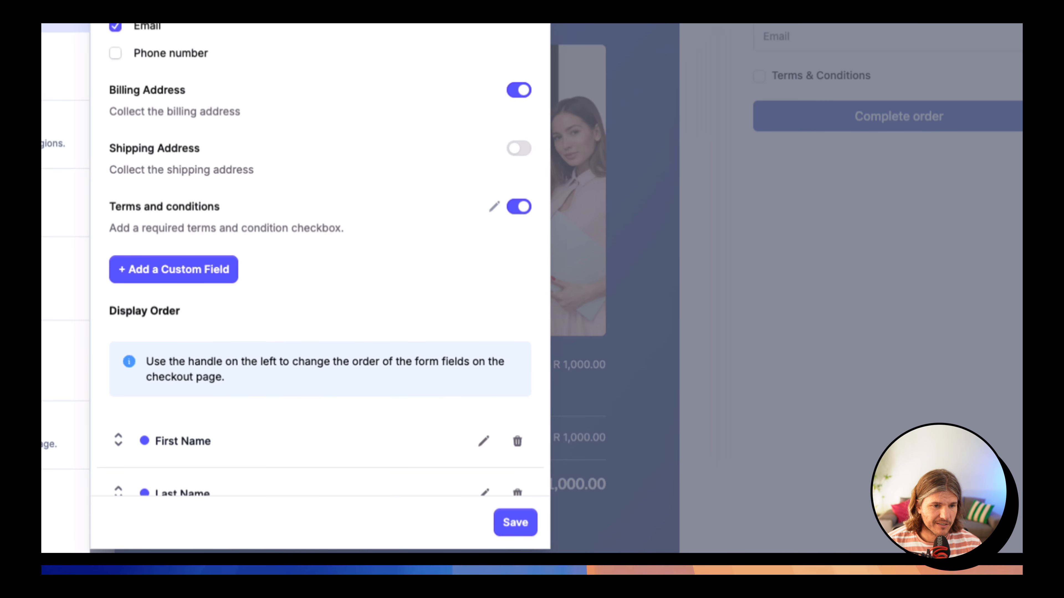
{"action": "left_click", "coordinate": [516, 529]}
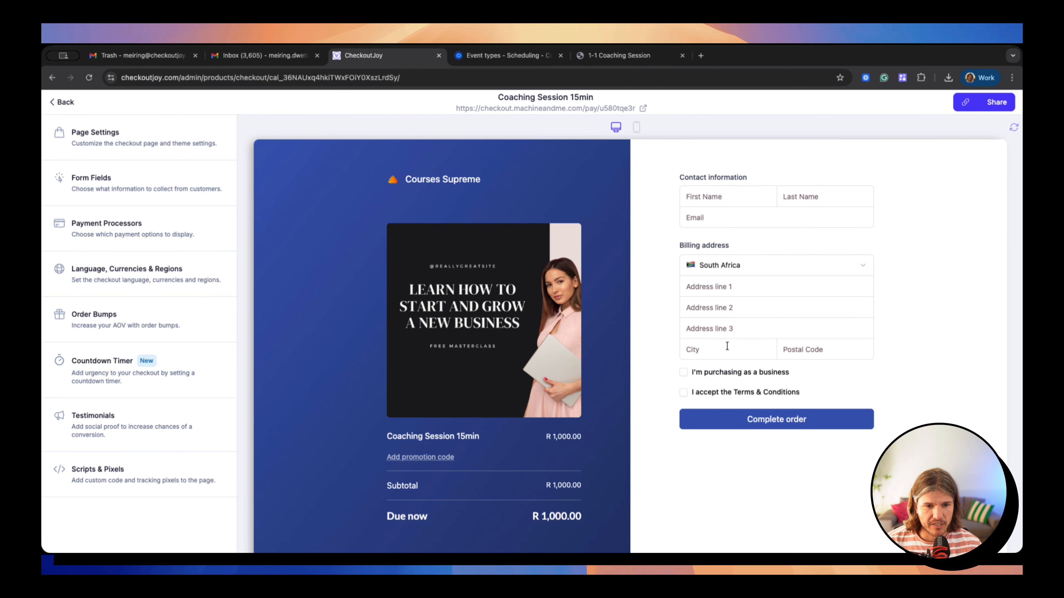
Step: Try out the business purchase and Terms & Conditions checkboxes in the checkout page preview
{"action": "left_click", "coordinate": [694, 373]}
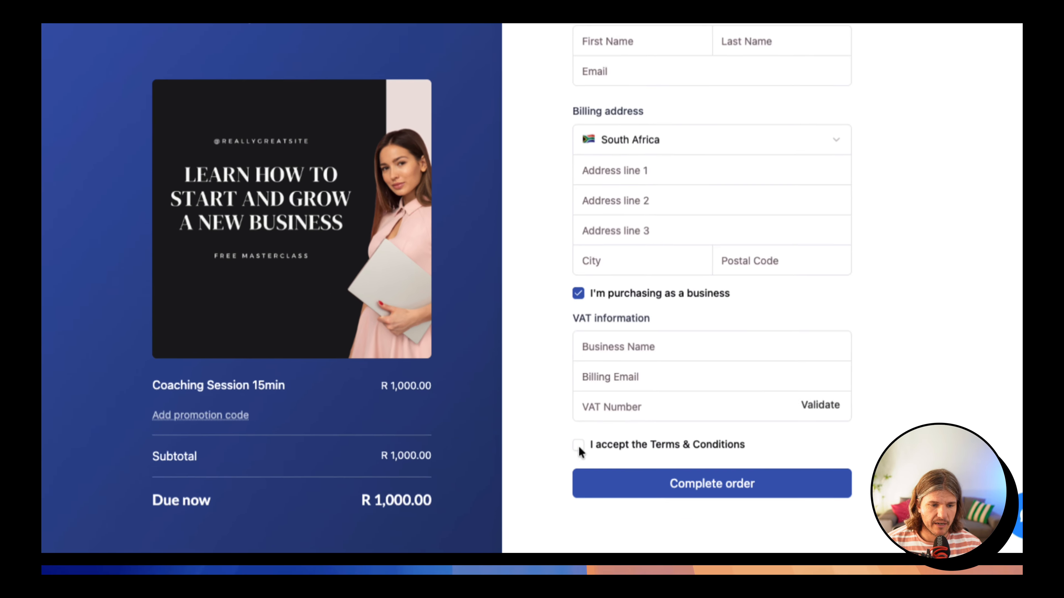
{"action": "left_click", "coordinate": [684, 478]}
{"action": "left_click", "coordinate": [684, 479]}
{"action": "scroll", "coordinate": [962, 407], "scroll_direction": "down", "scroll_amount": 1}
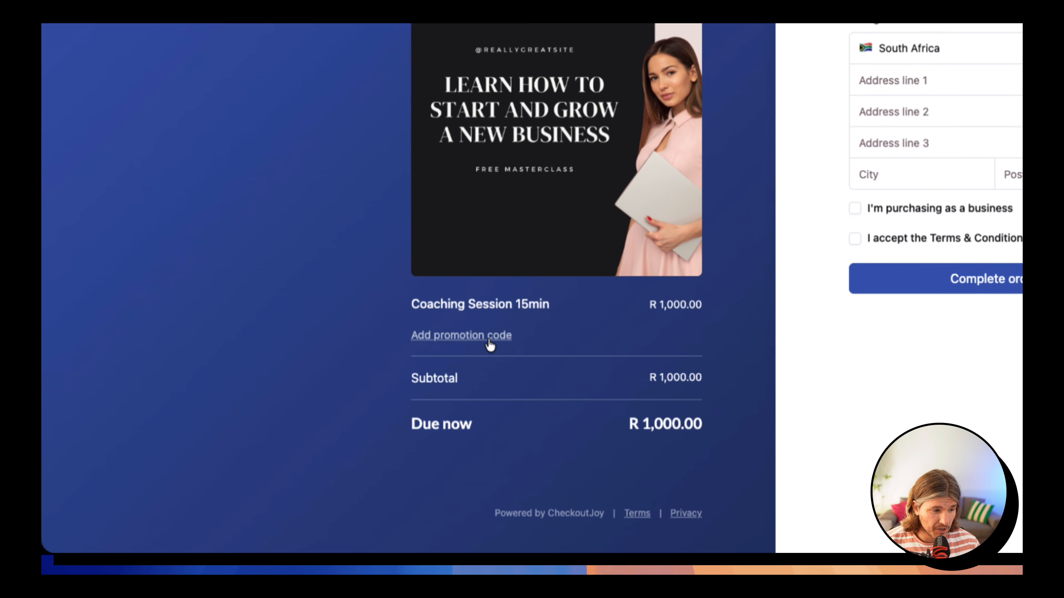
Step: Apply the promotion code BONUS99 to the coaching session order on the live checkout page and check the amount due
{"action": "left_click", "coordinate": [339, 405]}
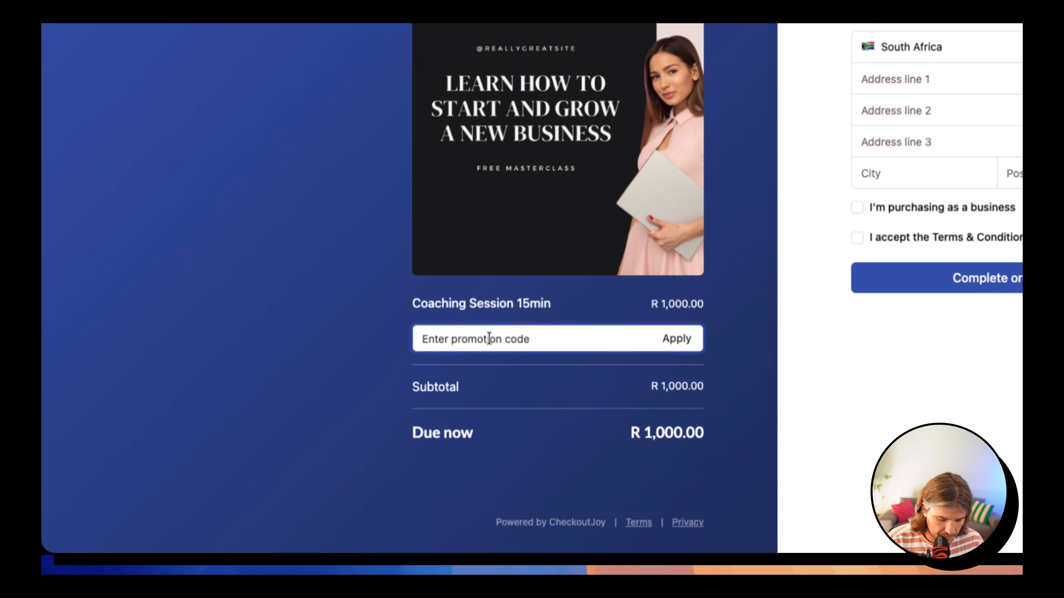
{"action": "type", "text": "BONU"}
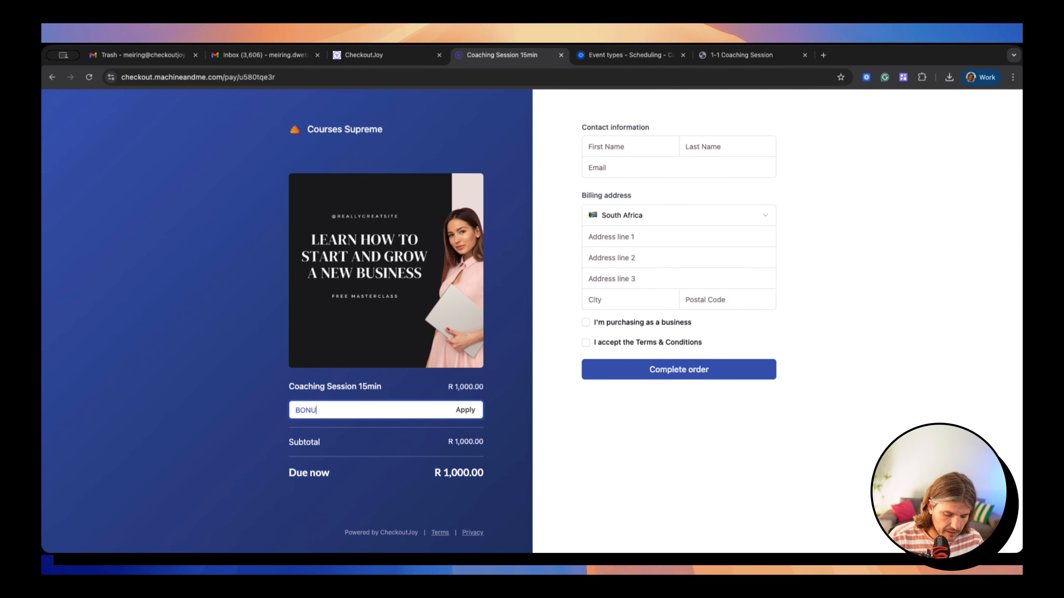
{"action": "type", "text": "S99"}
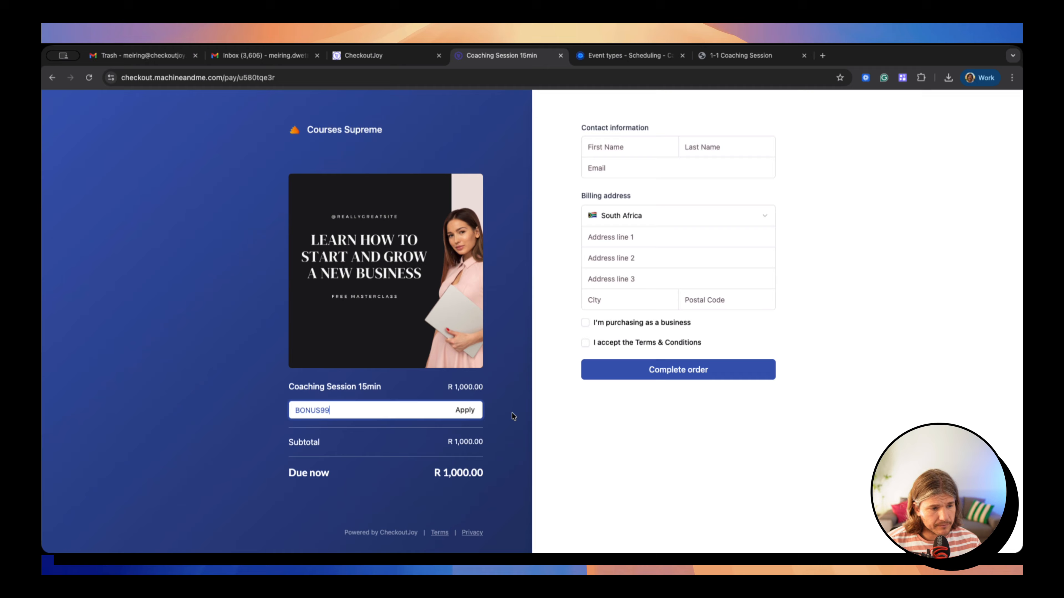
{"action": "left_click", "coordinate": [465, 410]}
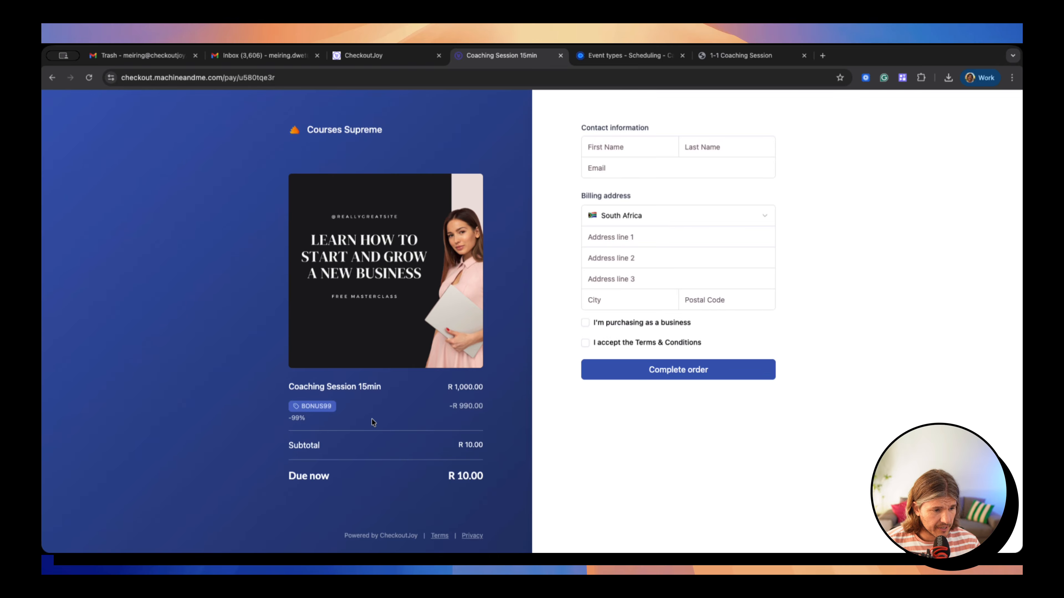
{"action": "left_click_drag", "start_coordinate": [485, 477], "coordinate": [451, 476]}
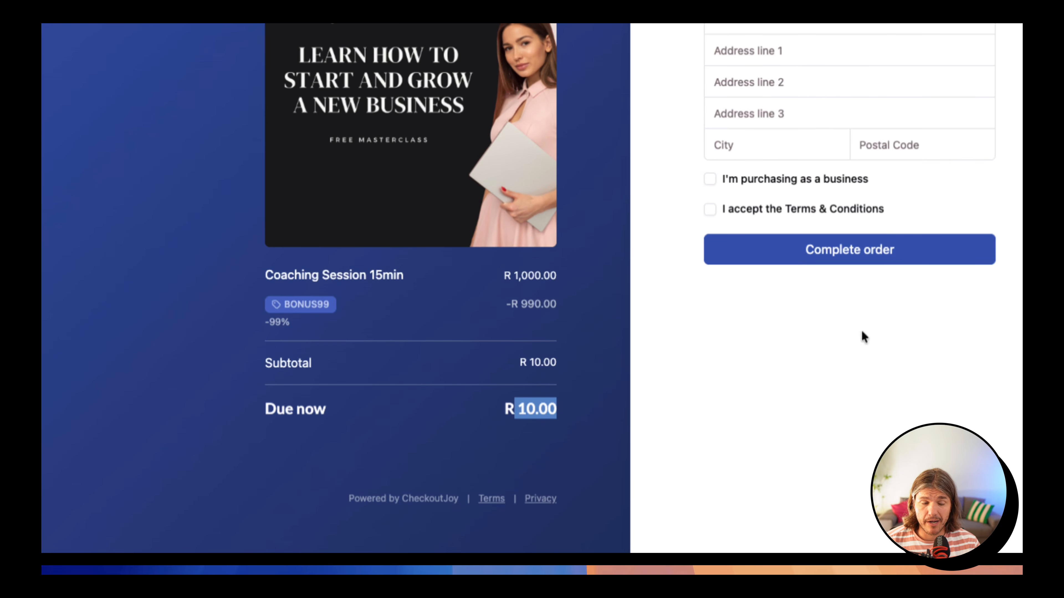
{"action": "left_click", "coordinate": [862, 368]}
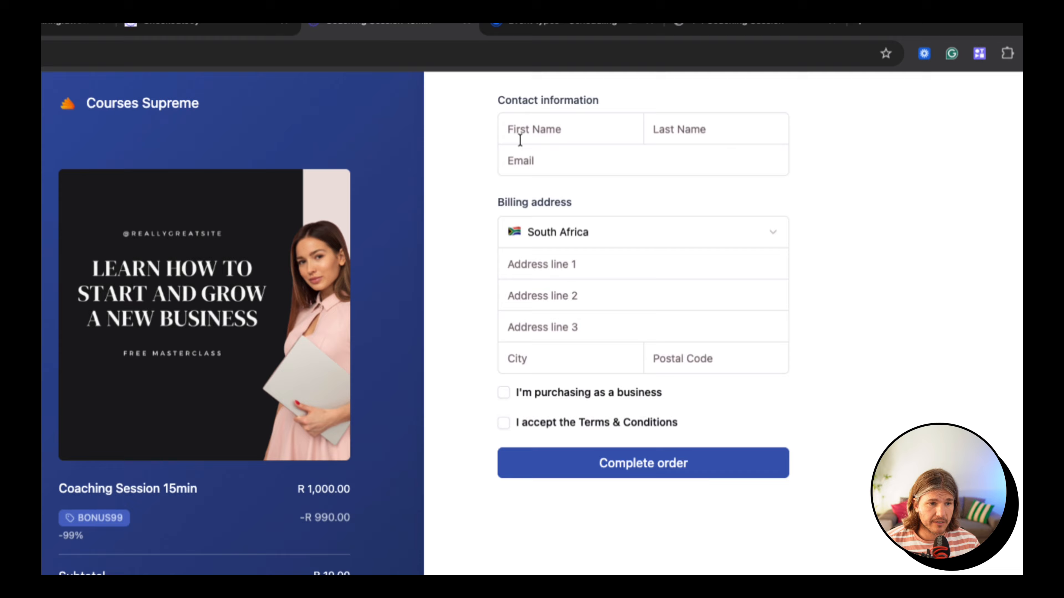
Step: Fill in the customer's name, email and billing address from the saved autofill entry, adding +demo to the email's user name
{"action": "left_click", "coordinate": [520, 140]}
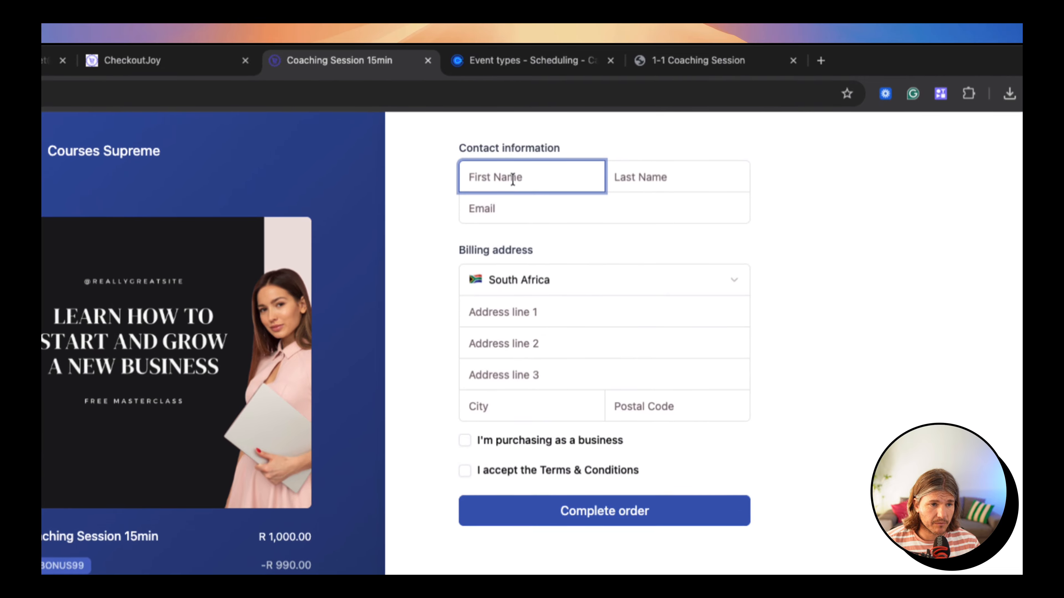
{"action": "type", "text": "Meirin"}
{"action": "key", "text": "Down"}
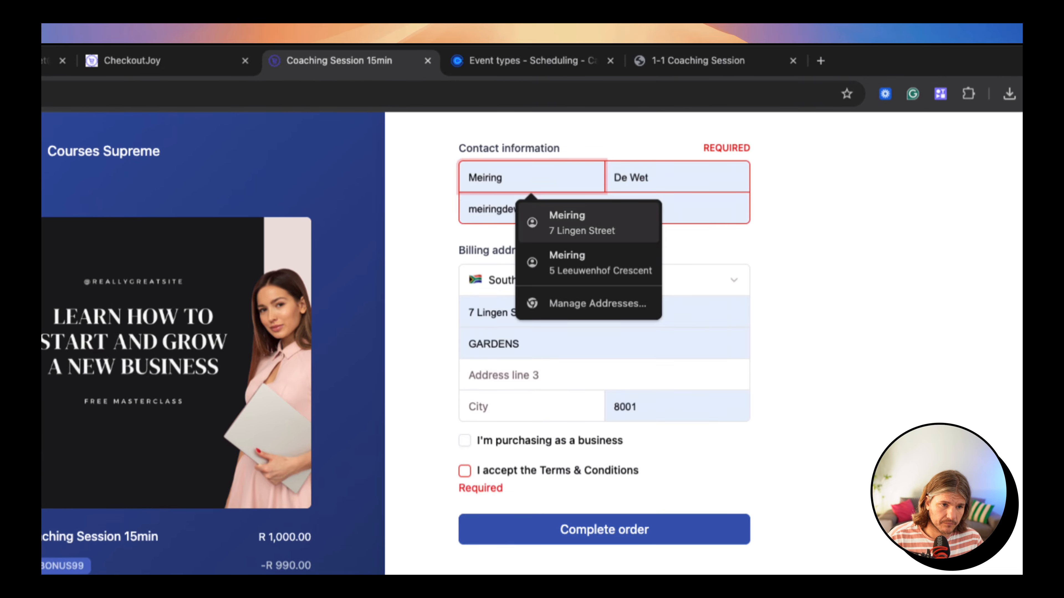
{"action": "key", "text": "Return"}
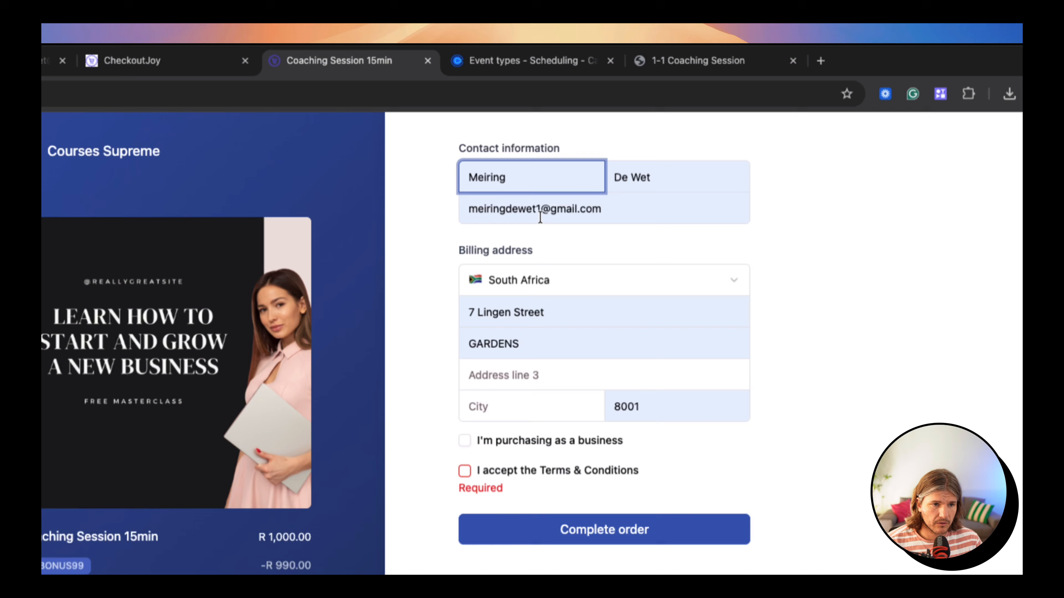
{"action": "left_click", "coordinate": [542, 210]}
{"action": "type", "text": "+demo"}
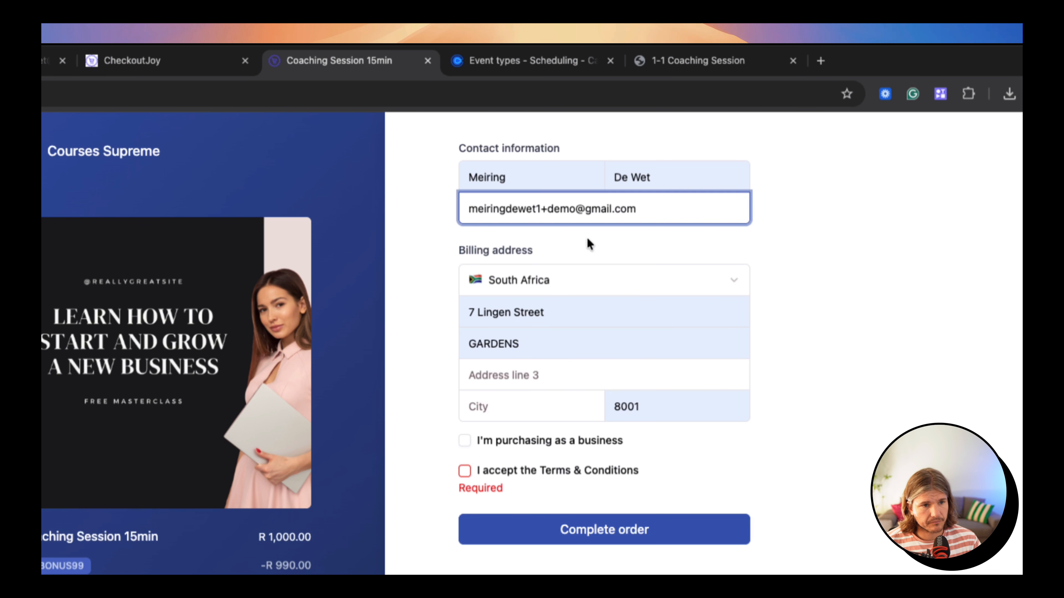
{"action": "left_click", "coordinate": [877, 290]}
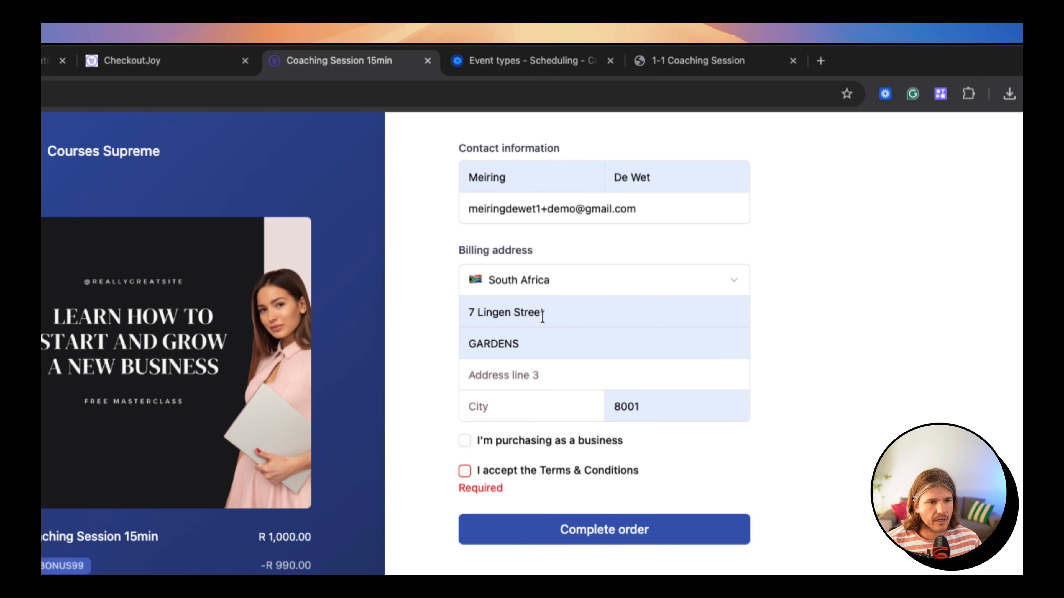
Step: Enter the billing city and accept the Terms & Conditions
{"action": "left_click", "coordinate": [555, 313]}
{"action": "left_click", "coordinate": [703, 469]}
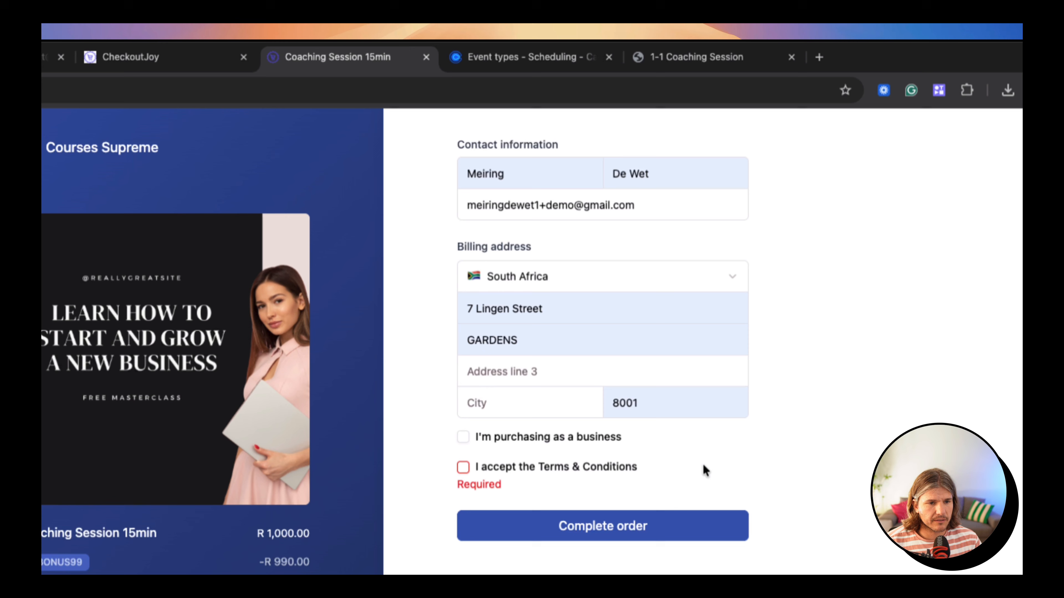
{"action": "left_click", "coordinate": [441, 188]}
{"action": "type", "text": "C"}
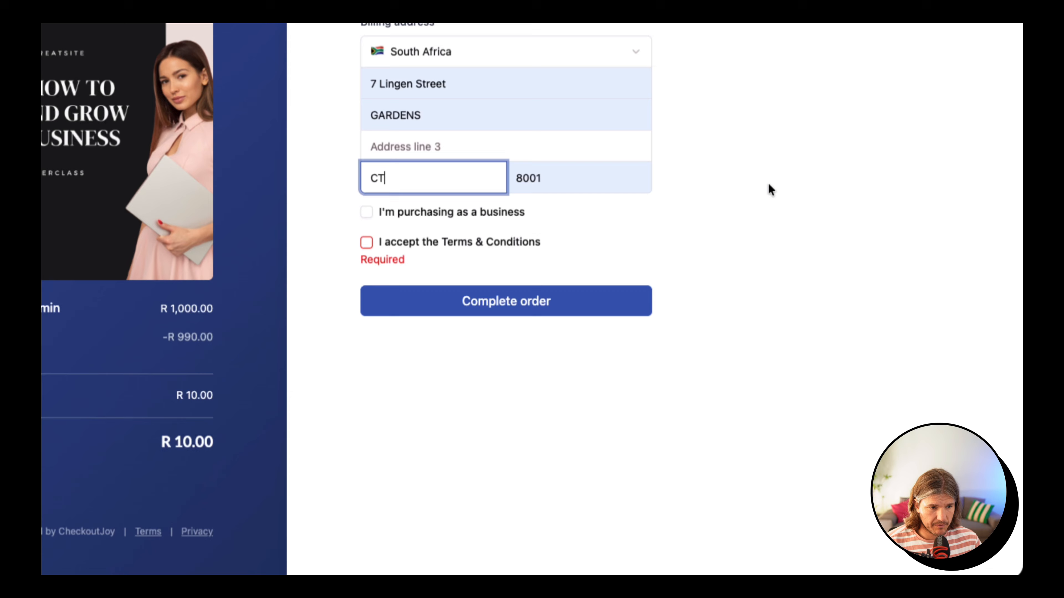
{"action": "type", "text": "T"}
{"action": "left_click", "coordinate": [771, 190]}
{"action": "left_click", "coordinate": [363, 244]}
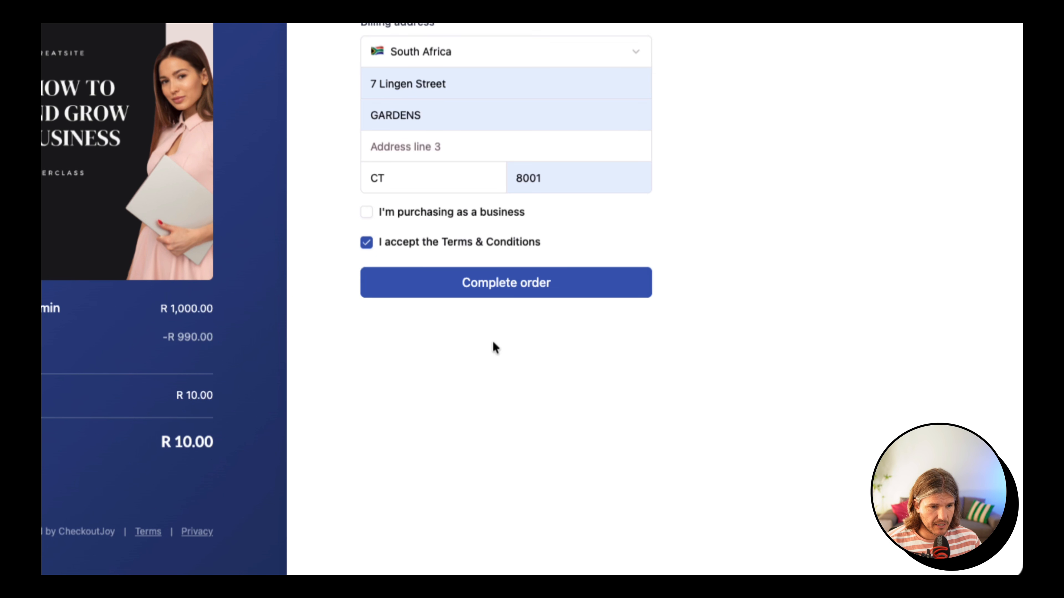
Step: Complete the order without saving the address in the browser, and choose SnapScan as the PayFast payment method
{"action": "left_click", "coordinate": [605, 292]}
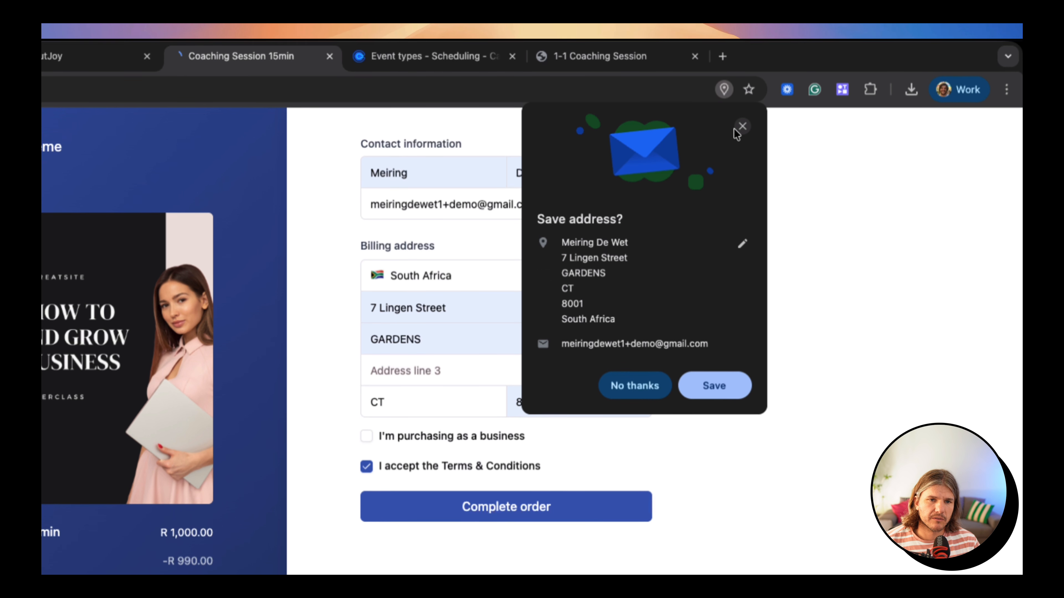
{"action": "left_click", "coordinate": [741, 130]}
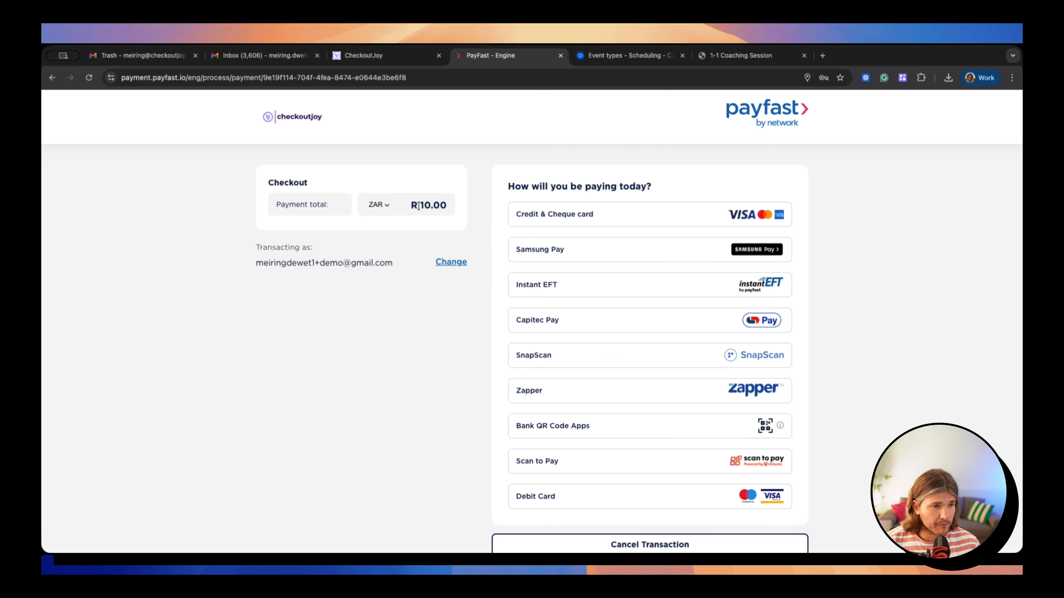
{"action": "scroll", "coordinate": [617, 273], "scroll_direction": "down", "scroll_amount": 3}
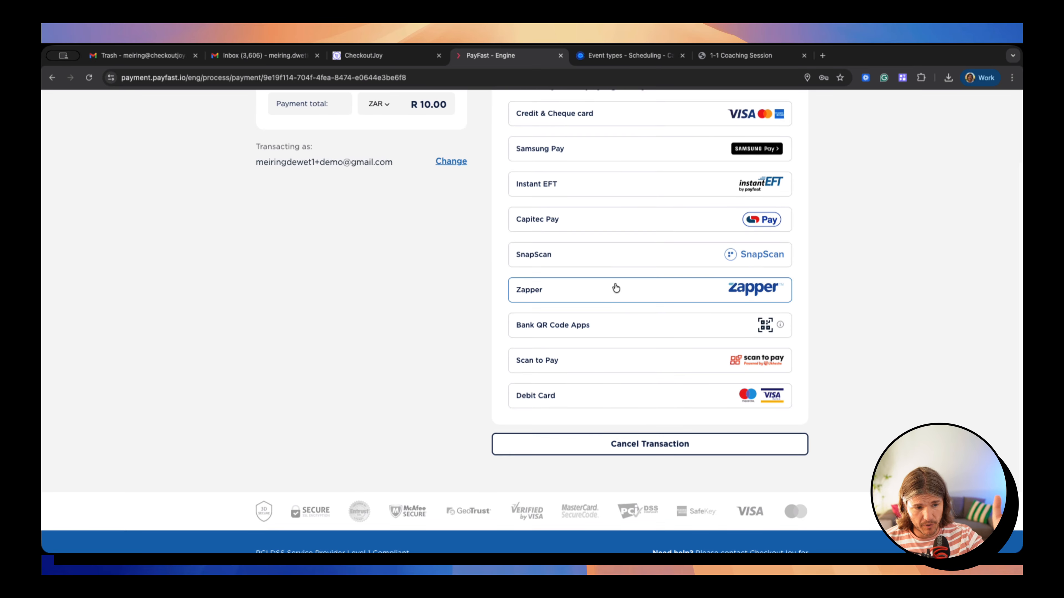
{"action": "scroll", "coordinate": [640, 338], "scroll_direction": "up", "scroll_amount": 2}
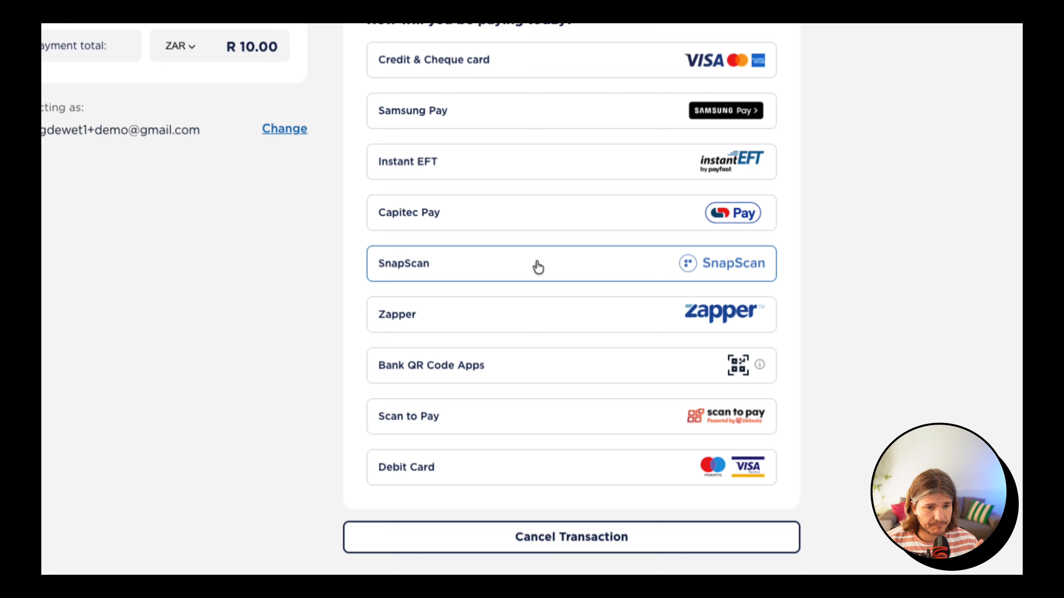
{"action": "left_click", "coordinate": [626, 340]}
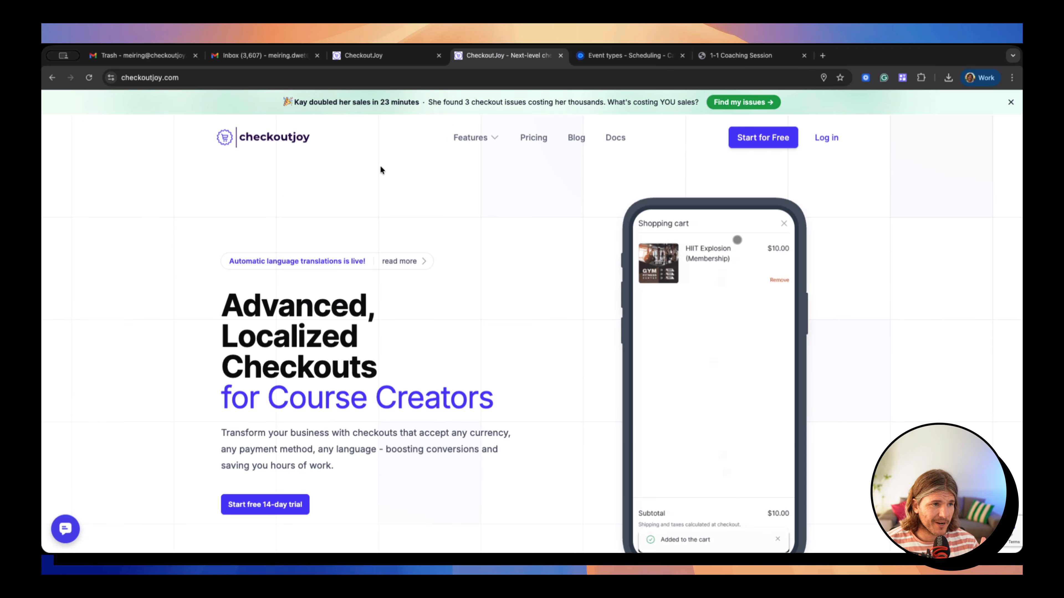
Step: Switch to the Gmail inbox, open the order's invoice email, examine the attached PDF invoice and close it
{"action": "left_click", "coordinate": [256, 56]}
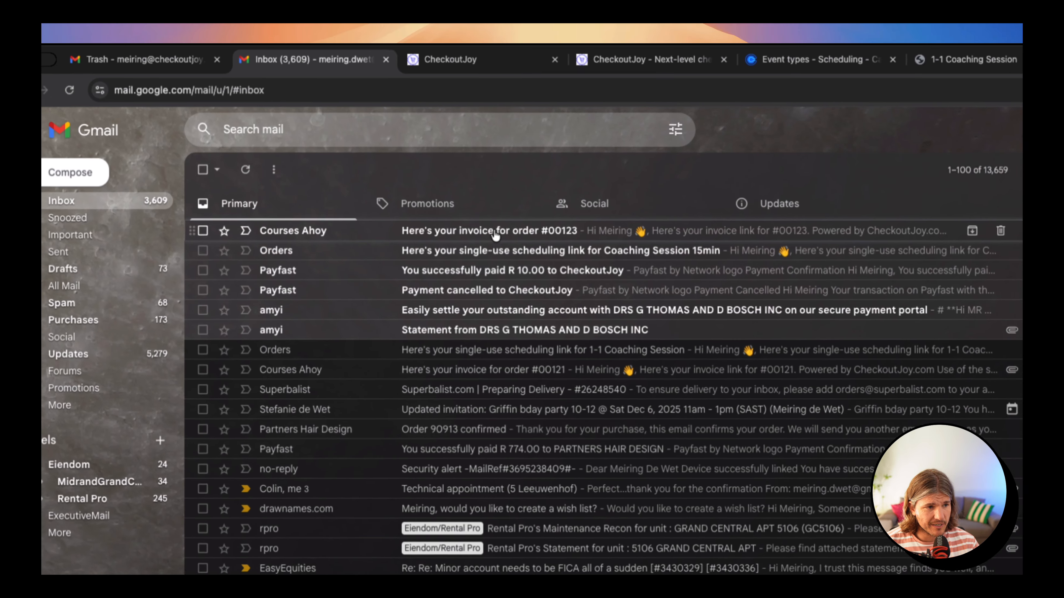
{"action": "left_click", "coordinate": [415, 179]}
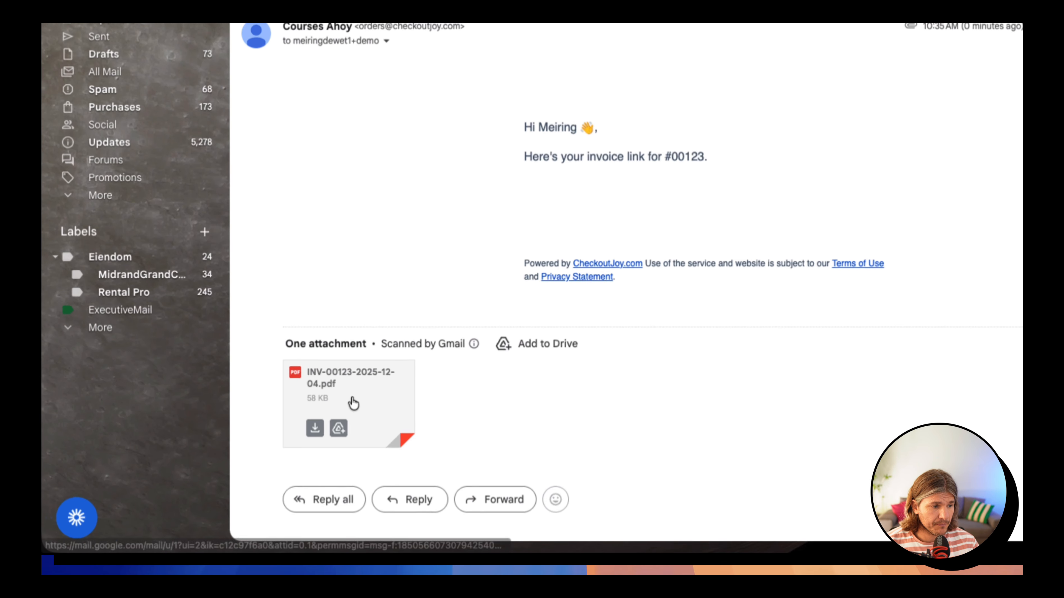
{"action": "left_click", "coordinate": [253, 446]}
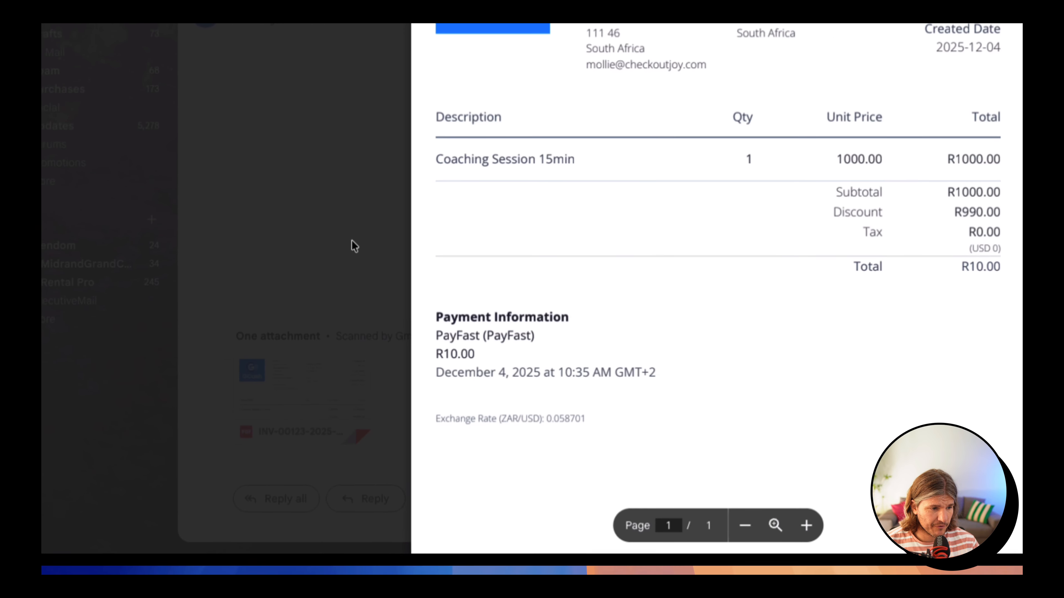
{"action": "left_click", "coordinate": [341, 223]}
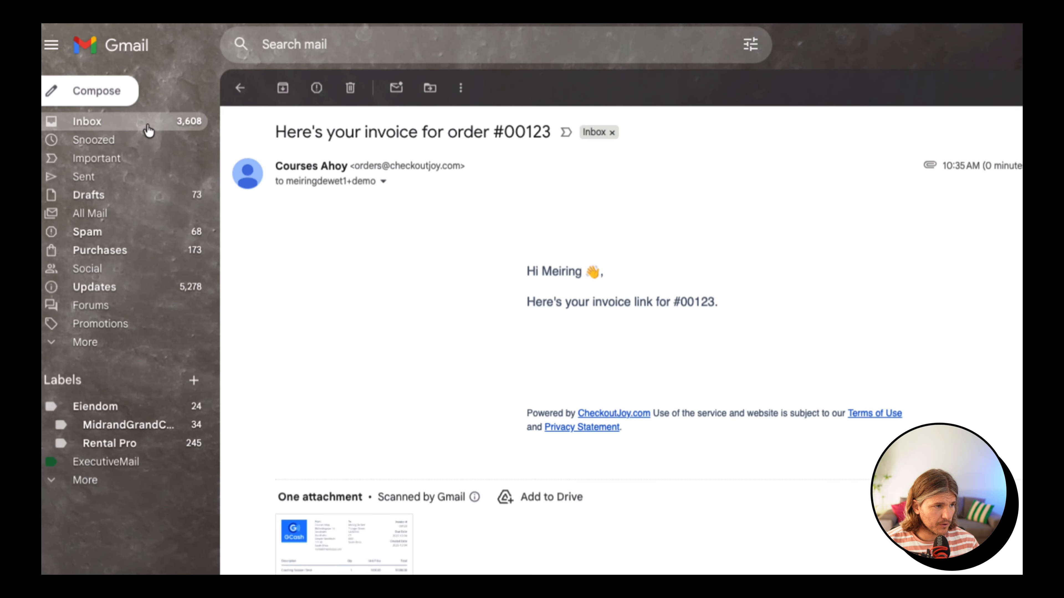
Step: Open the single-use scheduling link email for Coaching Session 15min from the inbox and follow its Calendly link
{"action": "left_click", "coordinate": [144, 125]}
{"action": "left_click", "coordinate": [499, 261]}
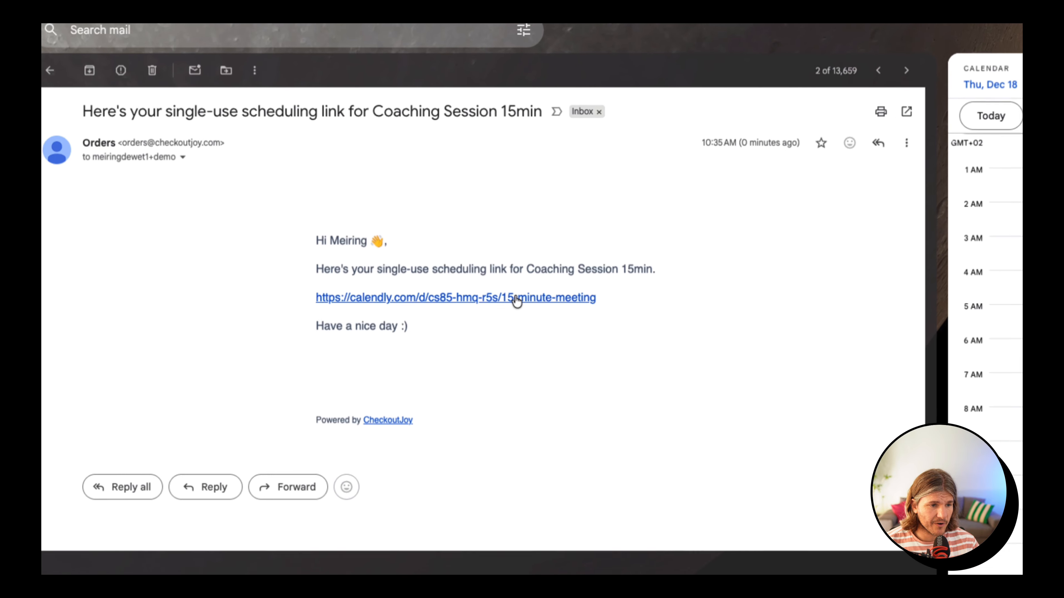
{"action": "left_click", "coordinate": [521, 301]}
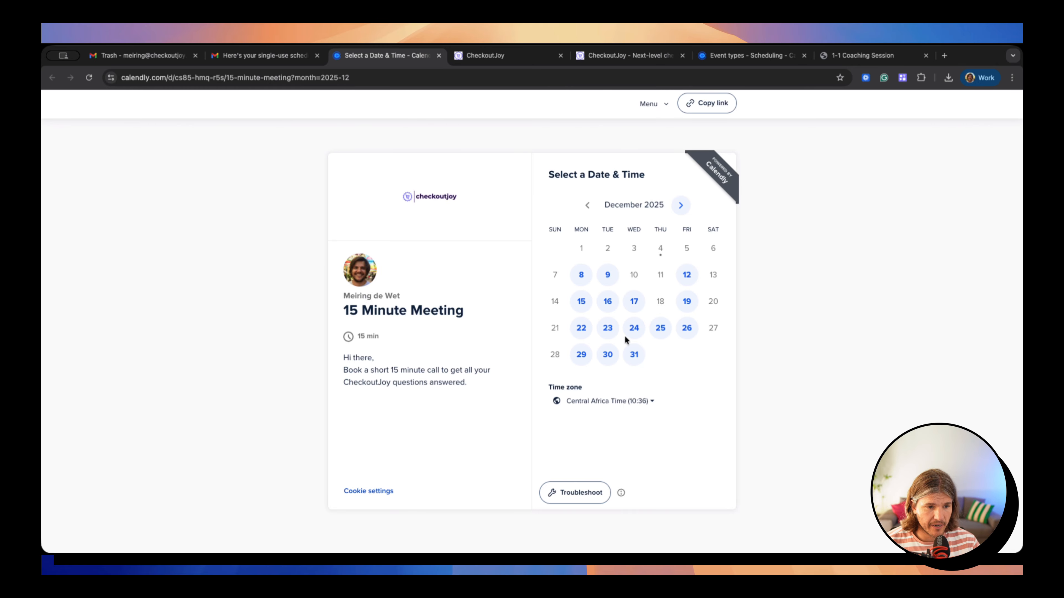
Step: Choose the 12:00 slot on Thursday, December 25, 2025 for the 15 Minute Meeting and continue to the booking details
{"action": "left_click", "coordinate": [663, 329]}
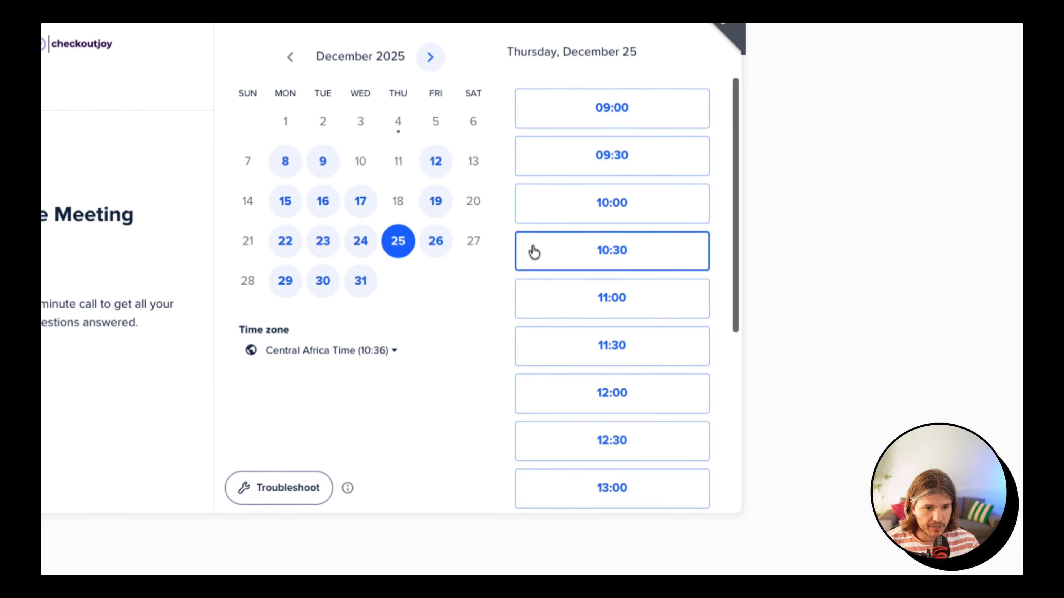
{"action": "scroll", "coordinate": [619, 424], "scroll_direction": "down", "scroll_amount": 2}
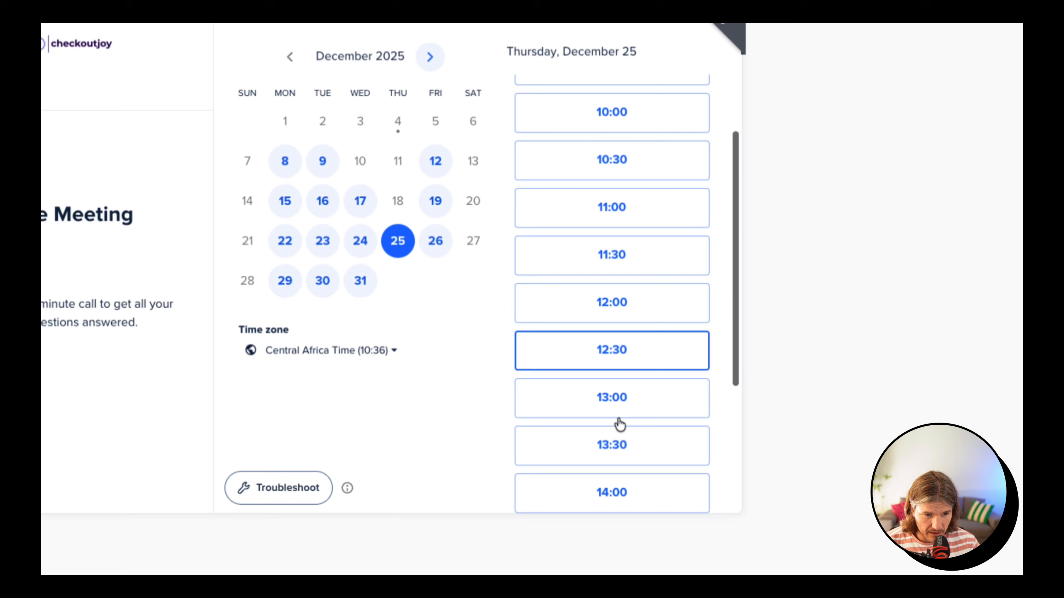
{"action": "left_click", "coordinate": [644, 310]}
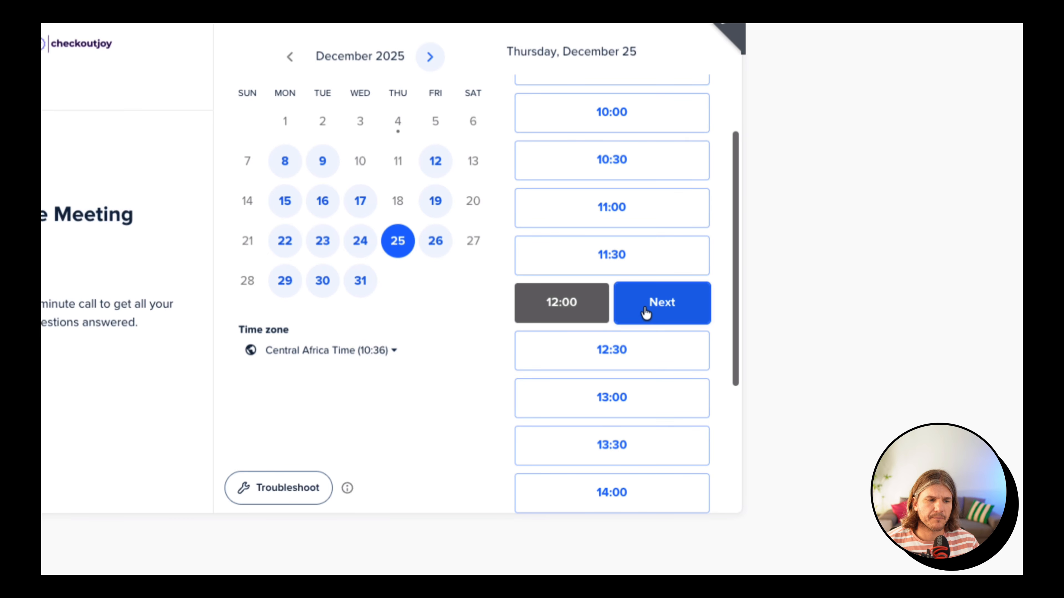
{"action": "left_click", "coordinate": [643, 309]}
Step: Fill in the invitee's name and email, choose Google Meet as the location, and schedule the event
{"action": "left_click", "coordinate": [362, 53]}
{"action": "left_click", "coordinate": [656, 323]}
{"action": "left_click", "coordinate": [537, 439]}
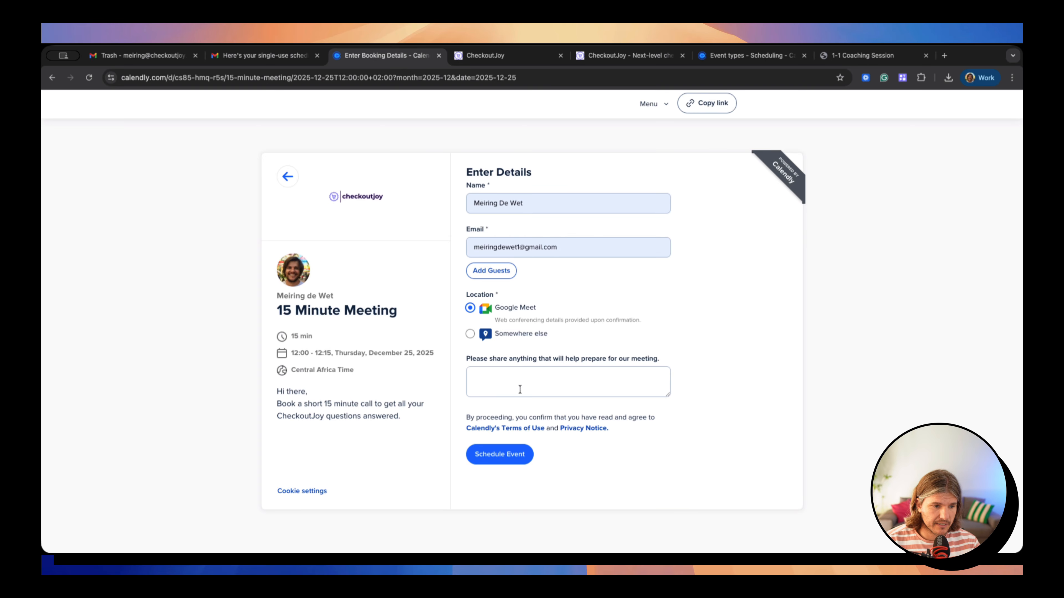
{"action": "left_click", "coordinate": [500, 454]}
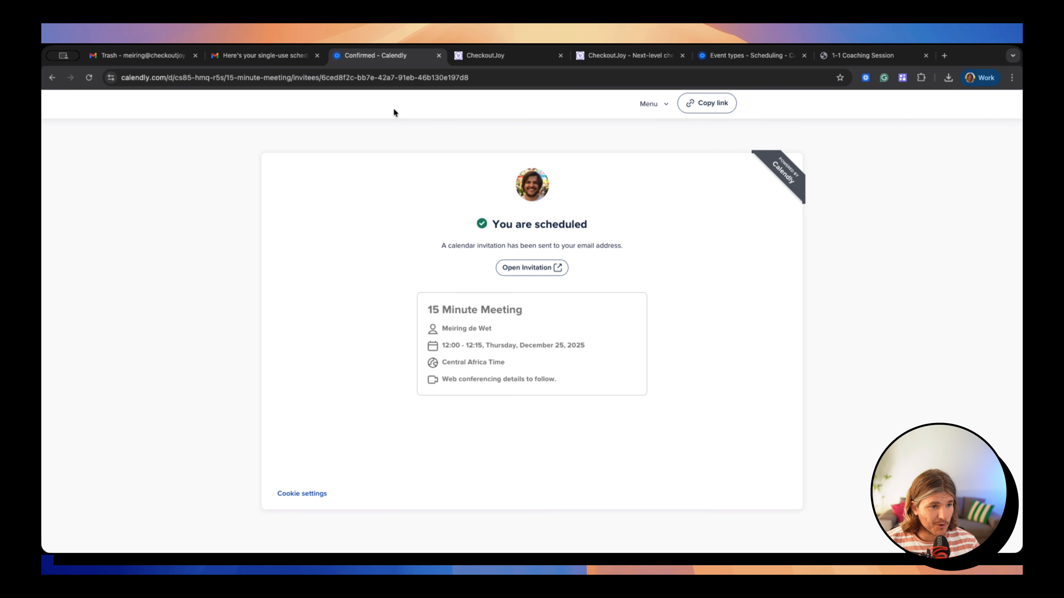
Step: Return to the single-use scheduling link email and follow its Calendly link again to test reuse
{"action": "left_click", "coordinate": [275, 57]}
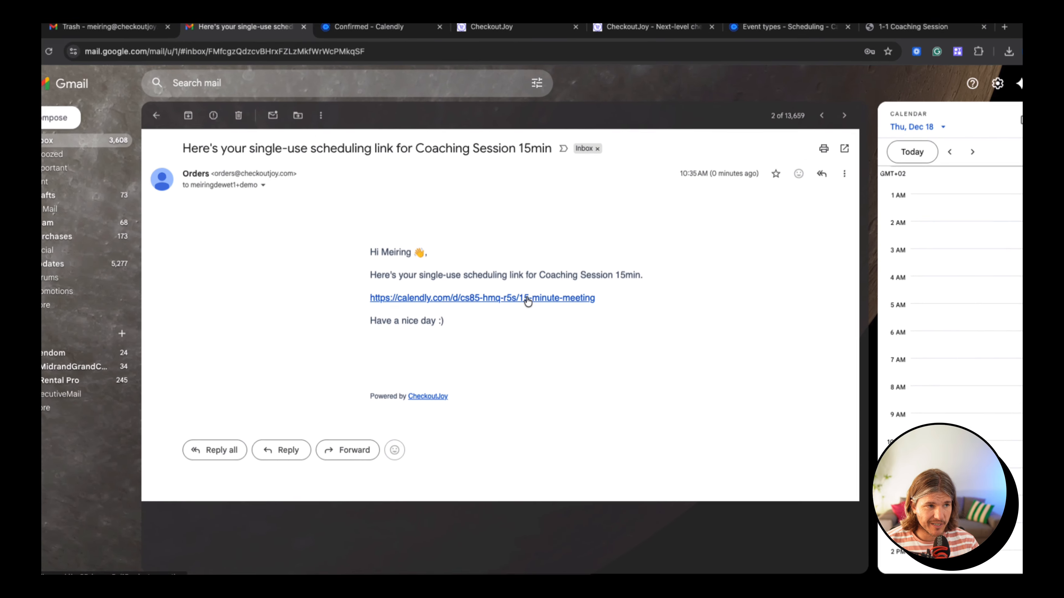
{"action": "left_click", "coordinate": [518, 299]}
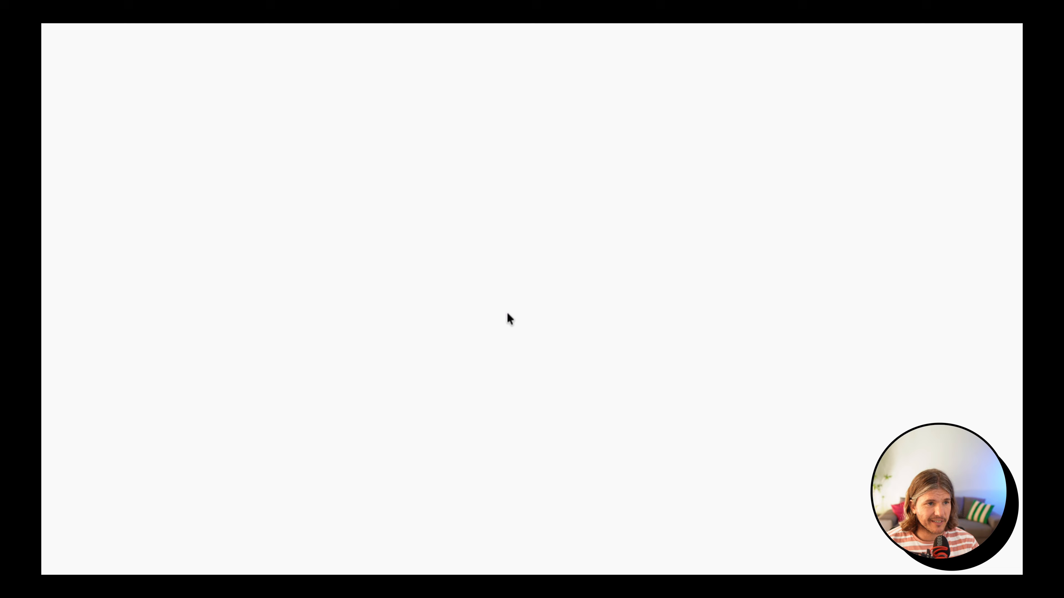
{"action": "left_click_drag", "start_coordinate": [361, 105], "coordinate": [832, 85]}
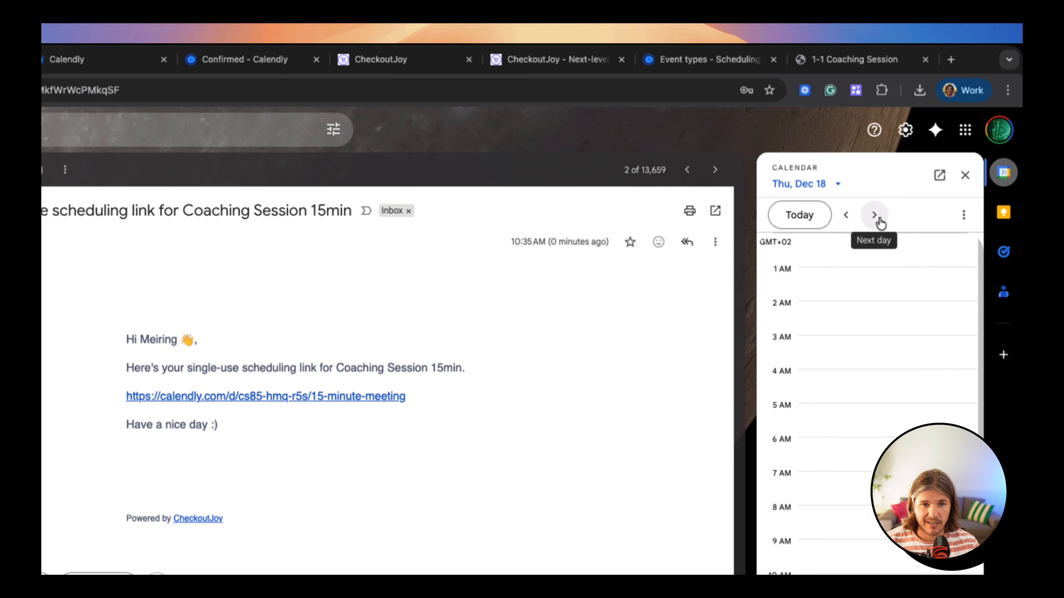
Step: Advance the customer's Gmail side calendar day by day past December 18 to look for the booking, and reload the mailbox page
{"action": "left_click", "coordinate": [916, 169]}
{"action": "left_click", "coordinate": [917, 168]}
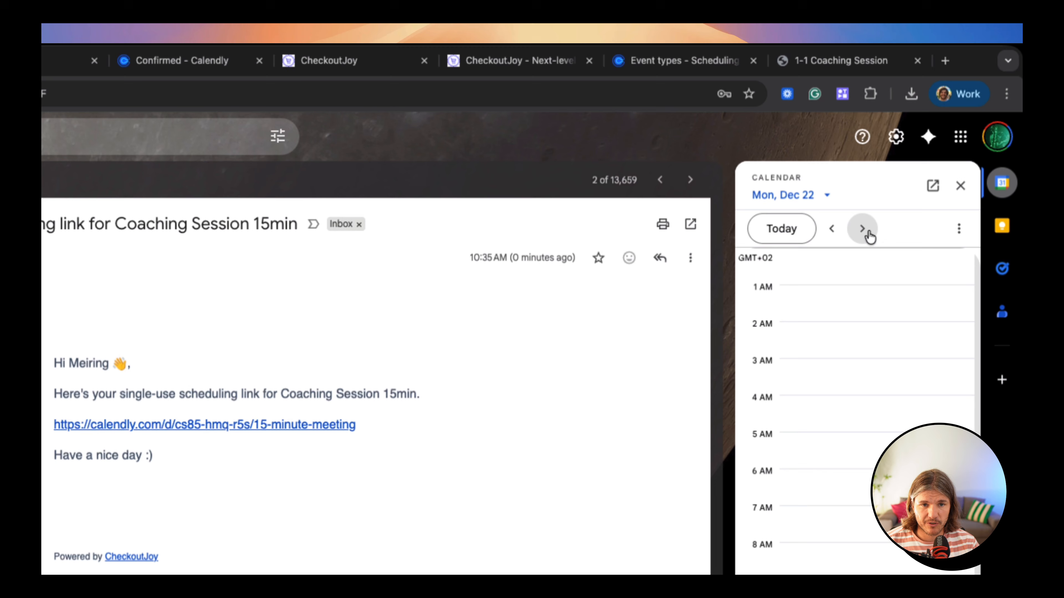
{"action": "left_click", "coordinate": [917, 169]}
{"action": "left_click", "coordinate": [864, 229]}
{"action": "left_click", "coordinate": [864, 230]}
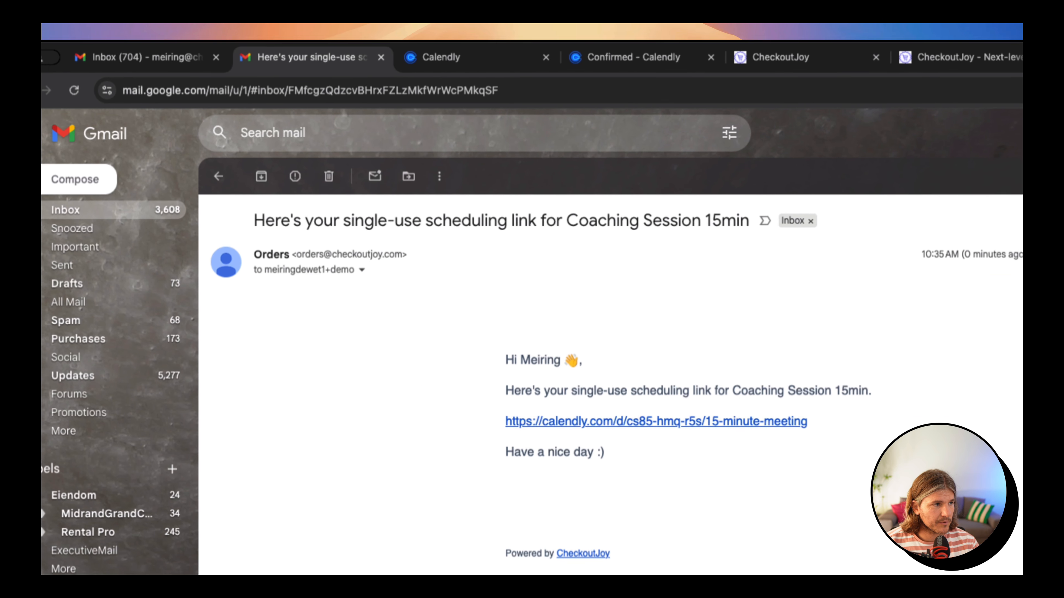
{"action": "left_click", "coordinate": [111, 95]}
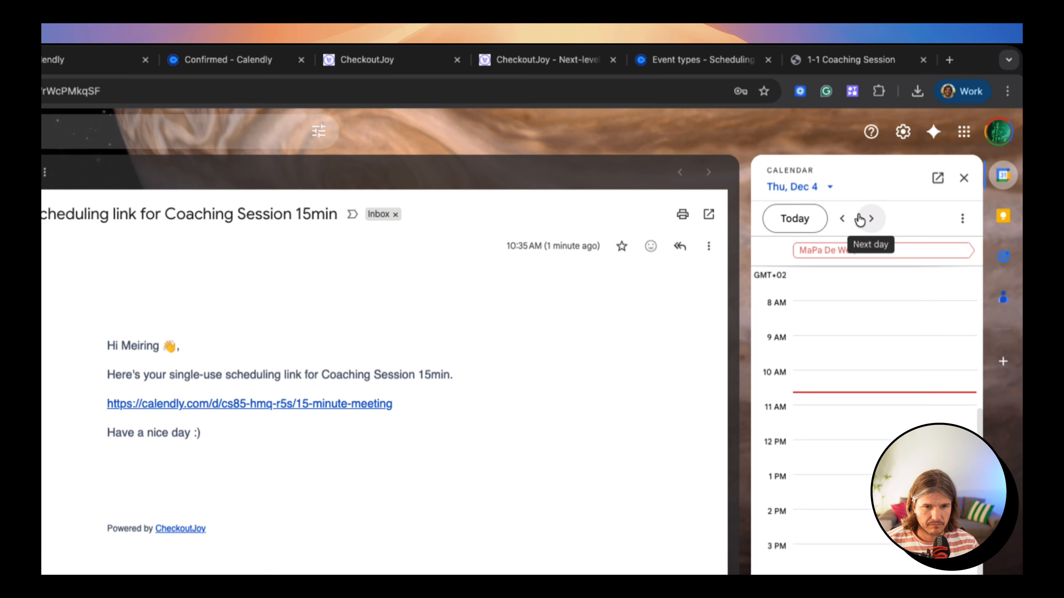
Step: Bring the customer's side calendar to Thursday, December 25 and look through the day's schedule for the booked meeting
{"action": "left_click", "coordinate": [907, 168]}
{"action": "left_click", "coordinate": [907, 168]}
{"action": "left_click", "coordinate": [908, 168]}
{"action": "left_click", "coordinate": [850, 229]}
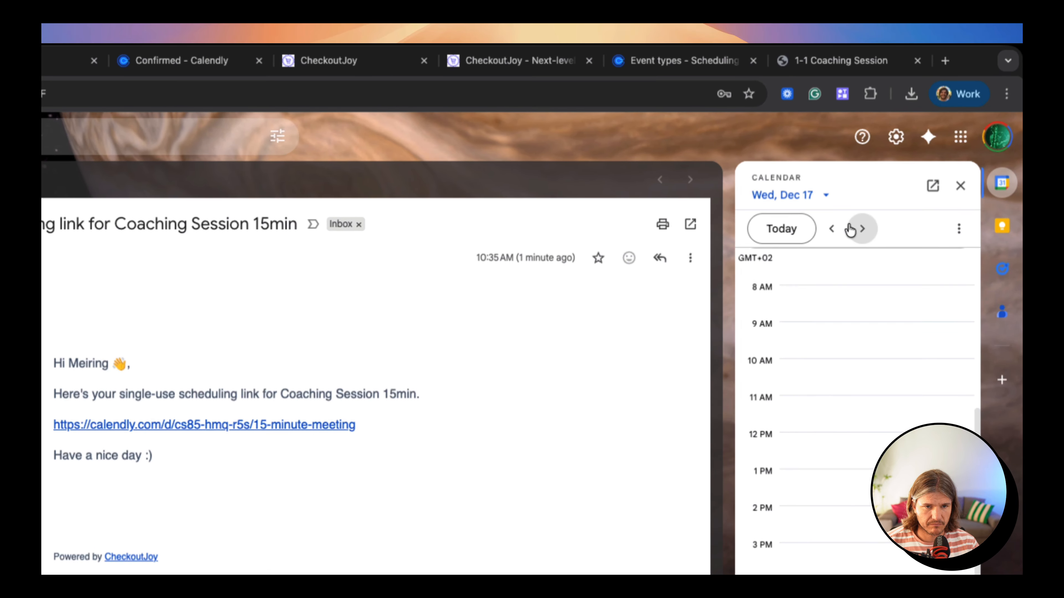
{"action": "left_click", "coordinate": [850, 230]}
{"action": "left_click", "coordinate": [850, 230]}
{"action": "left_click", "coordinate": [850, 230]}
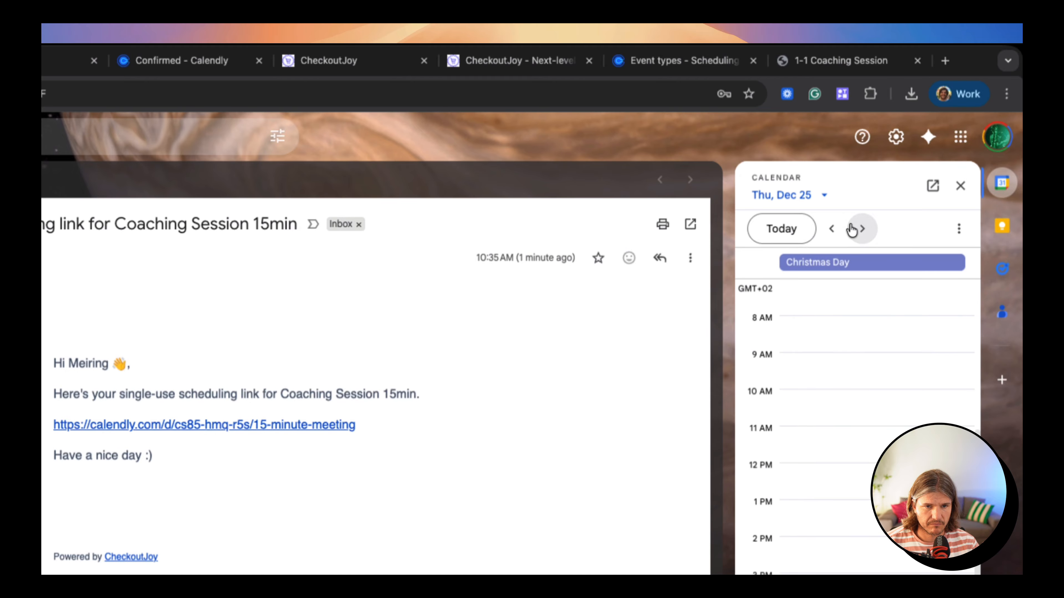
{"action": "scroll", "coordinate": [885, 372], "scroll_direction": "down", "scroll_amount": 3}
{"action": "scroll", "coordinate": [877, 380], "scroll_direction": "up", "scroll_amount": 4}
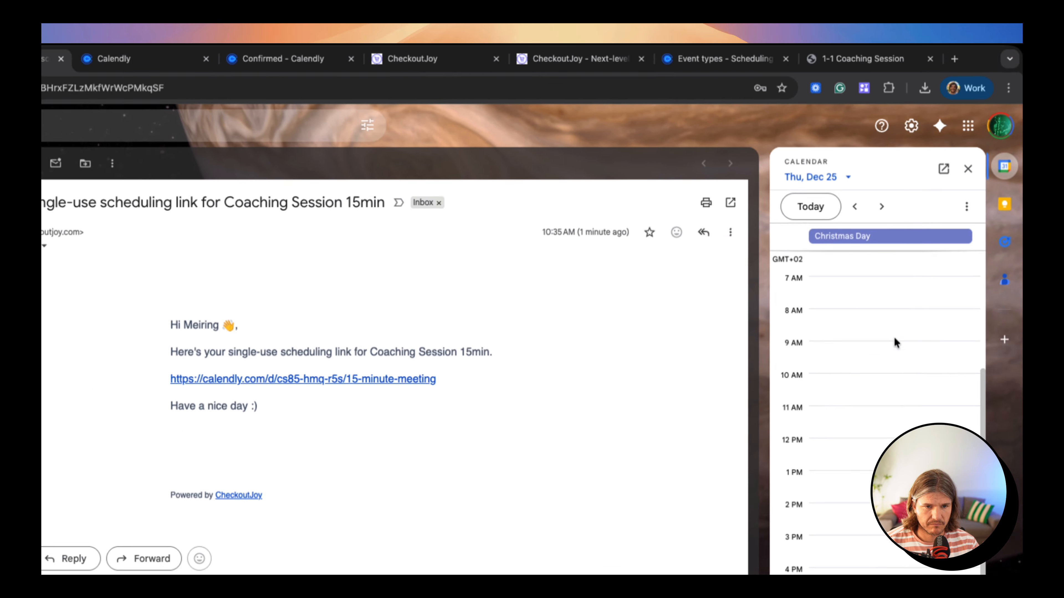
{"action": "scroll", "coordinate": [895, 343], "scroll_direction": "up", "scroll_amount": 4}
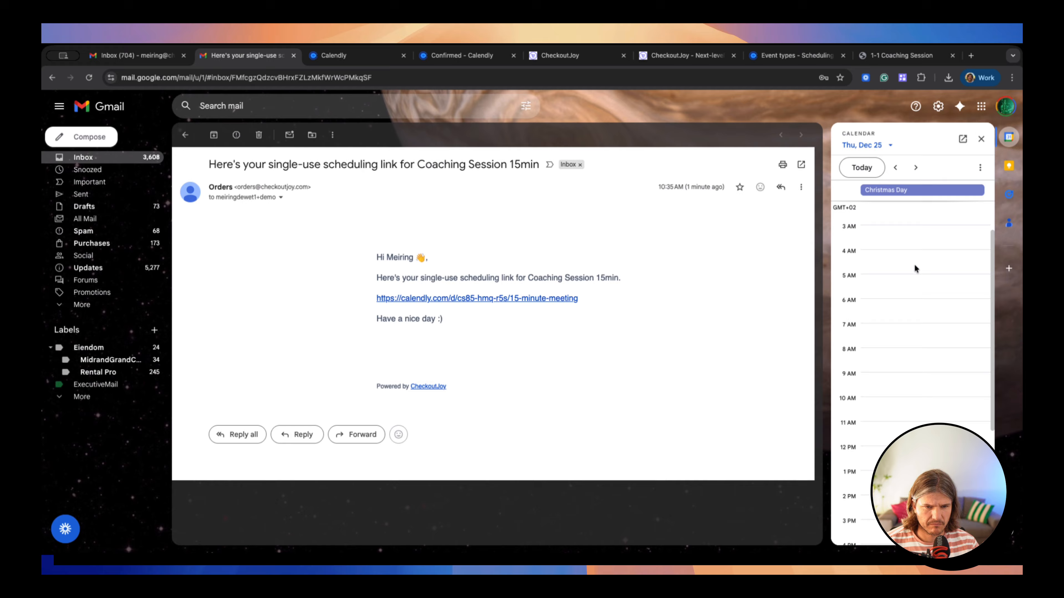
{"action": "scroll", "coordinate": [915, 269], "scroll_direction": "up", "scroll_amount": 2}
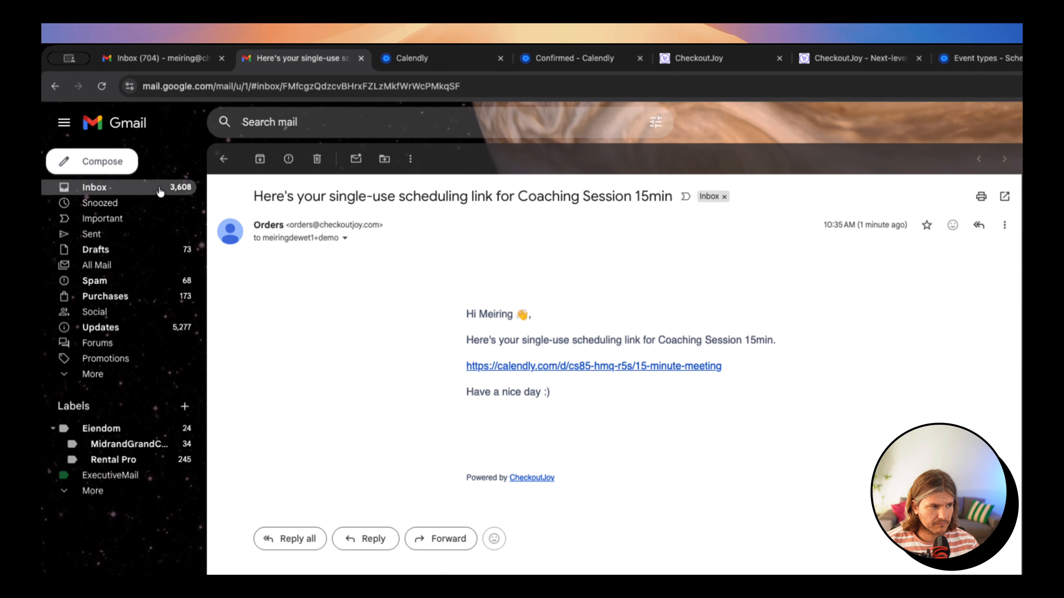
Step: Refresh the customer's inbox, switch to the seller's Gmail inbox, refresh it, and open Calendly's New Event email for the 15 Minute Meeting
{"action": "left_click", "coordinate": [147, 161]}
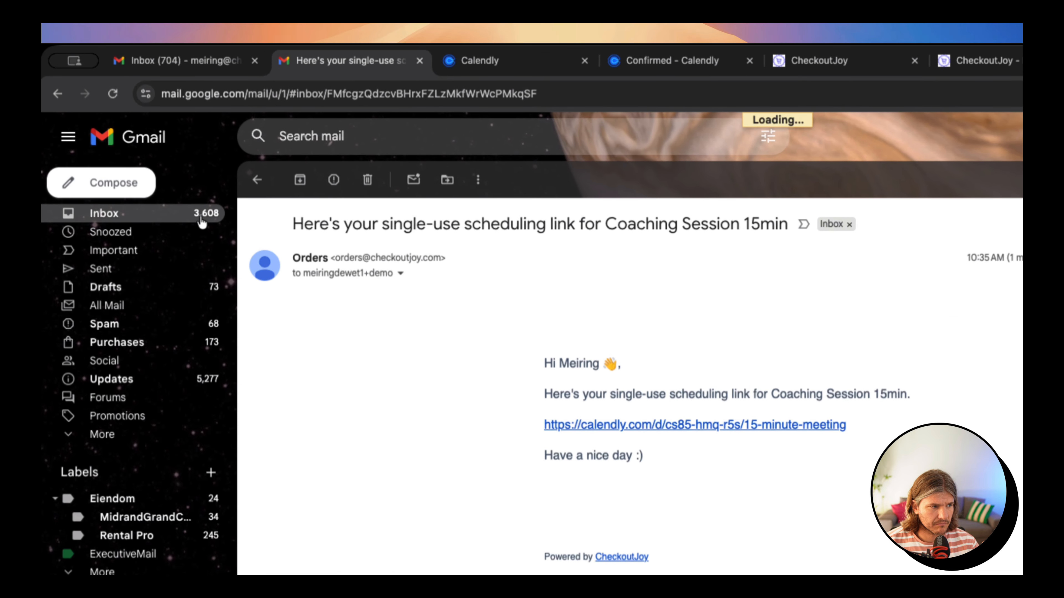
{"action": "left_click", "coordinate": [212, 60]}
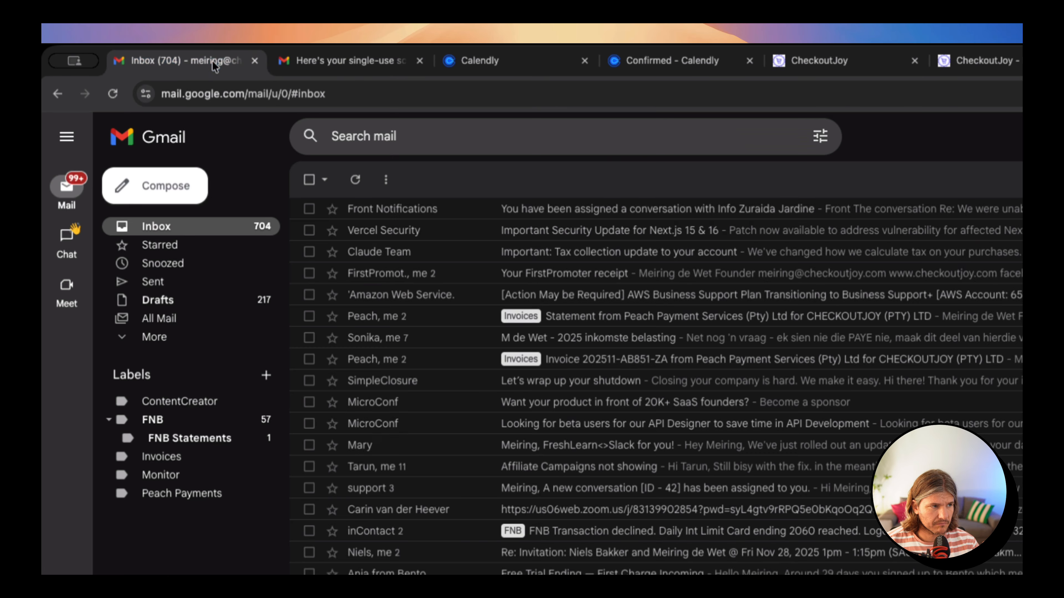
{"action": "left_click", "coordinate": [186, 229]}
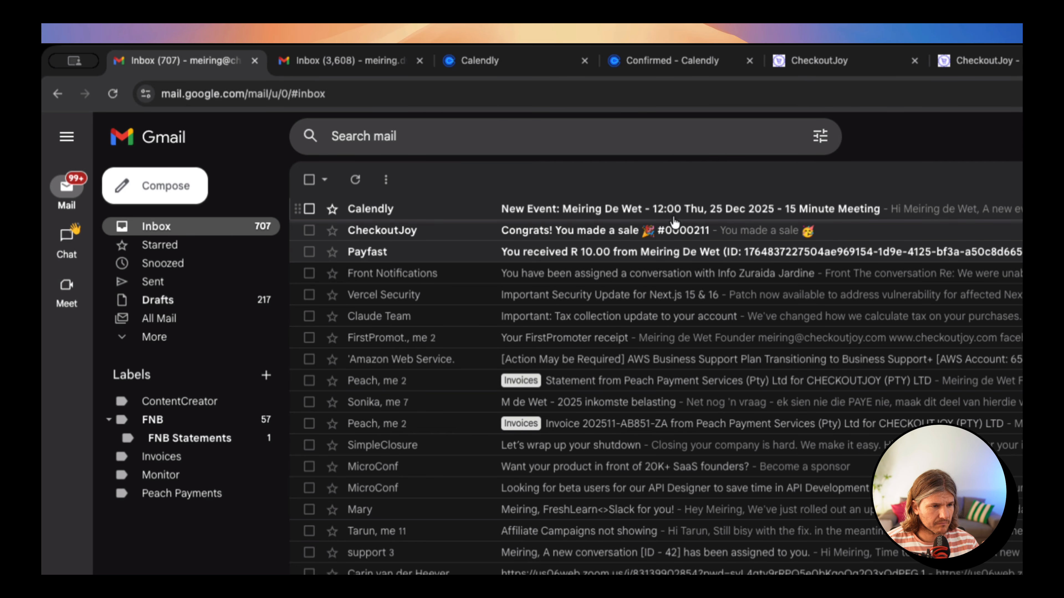
{"action": "left_click", "coordinate": [834, 209]}
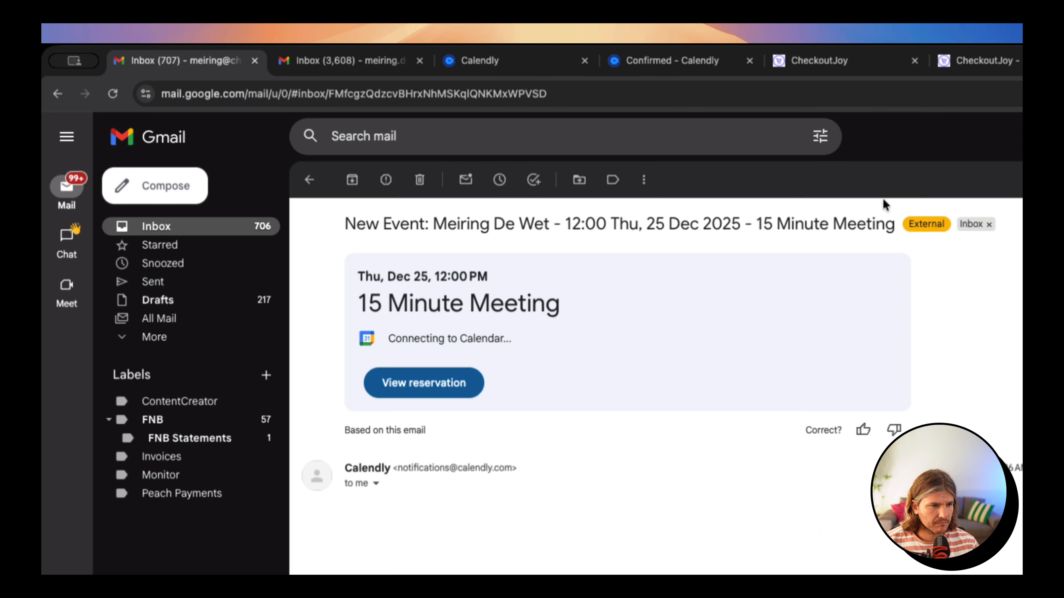
{"action": "scroll", "coordinate": [718, 277], "scroll_direction": "down", "scroll_amount": 2}
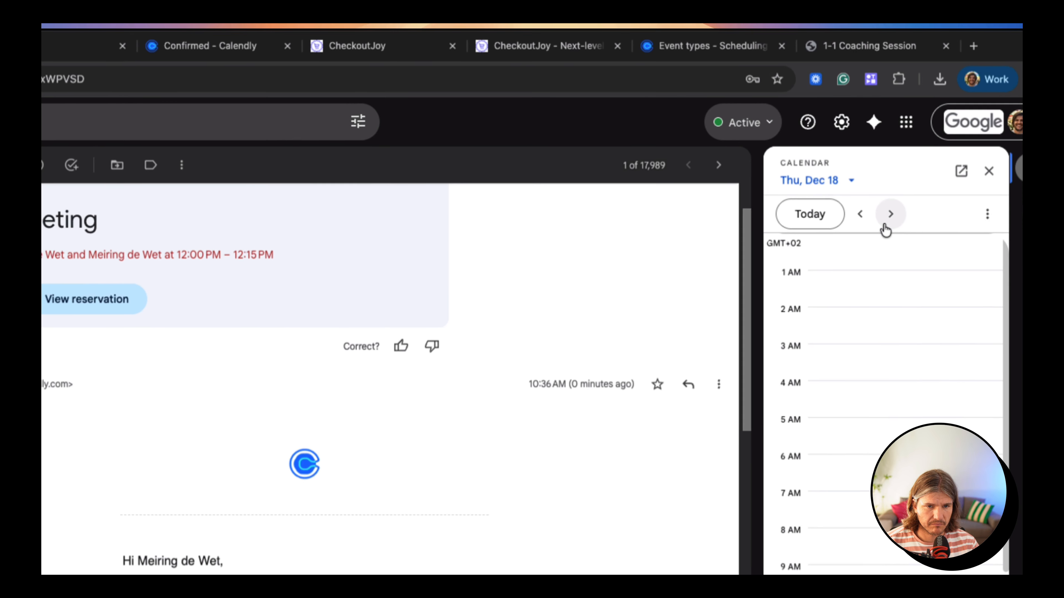
Step: Bring the seller's Gmail side calendar to Thursday, December 25 to check for the booked meeting
{"action": "left_click", "coordinate": [887, 226]}
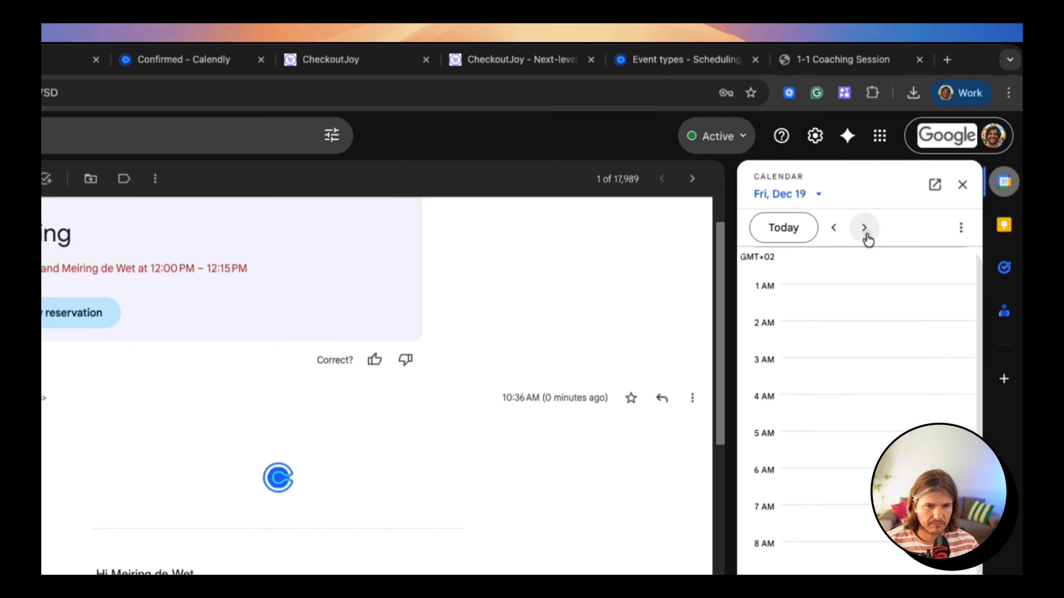
{"action": "left_click", "coordinate": [887, 226]}
{"action": "left_click", "coordinate": [887, 227]}
{"action": "left_click", "coordinate": [887, 227]}
{"action": "left_click", "coordinate": [886, 226]}
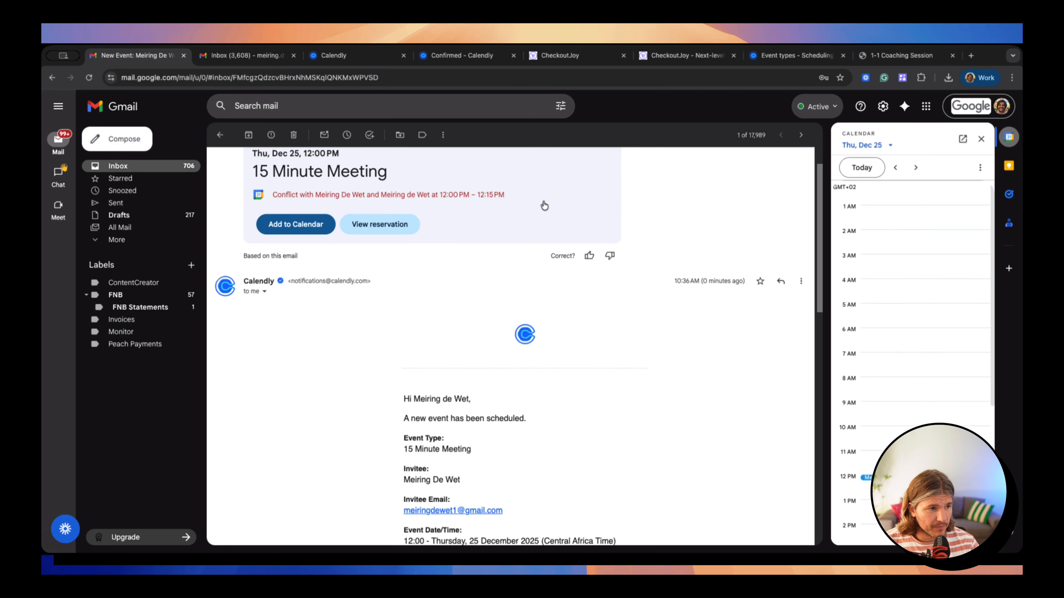
Step: Read through the Calendly New Event email's event type, invitee, date and time, and description
{"action": "scroll", "coordinate": [565, 212], "scroll_direction": "up", "scroll_amount": 1}
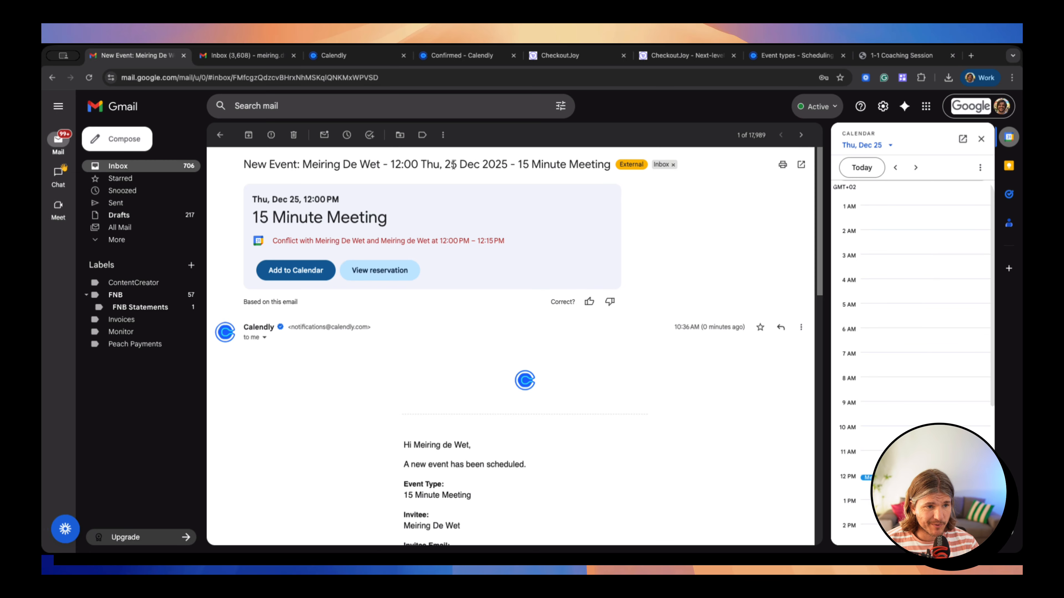
{"action": "scroll", "coordinate": [474, 444], "scroll_direction": "down", "scroll_amount": 3}
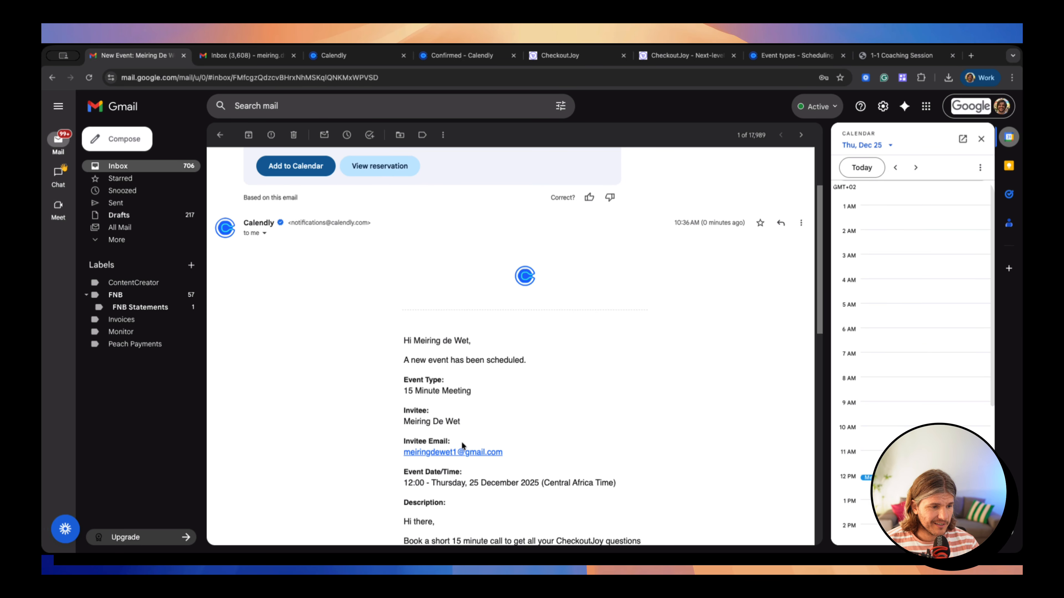
{"action": "scroll", "coordinate": [464, 419], "scroll_direction": "down", "scroll_amount": 3}
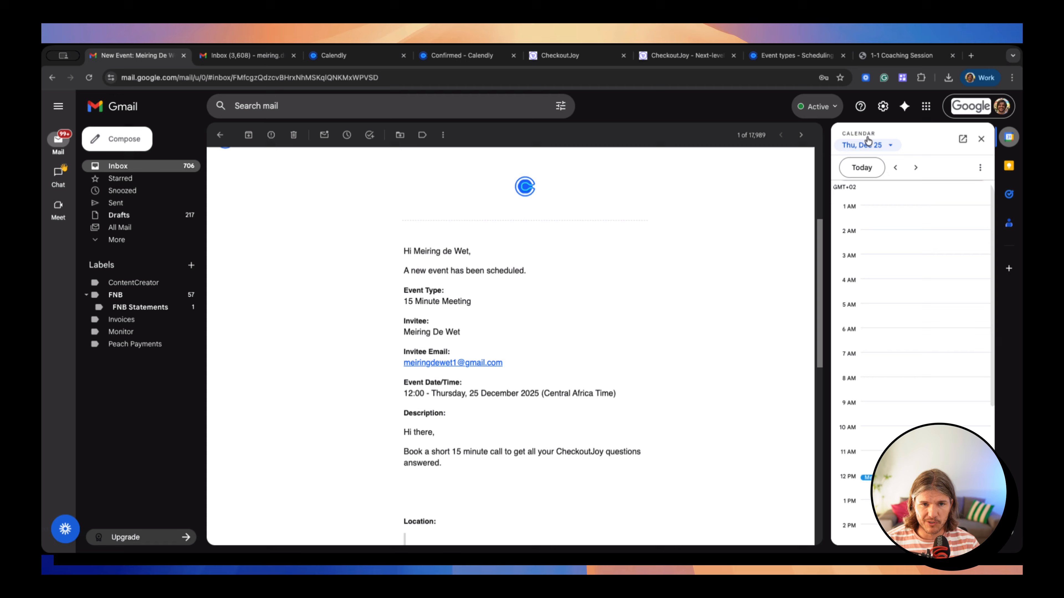